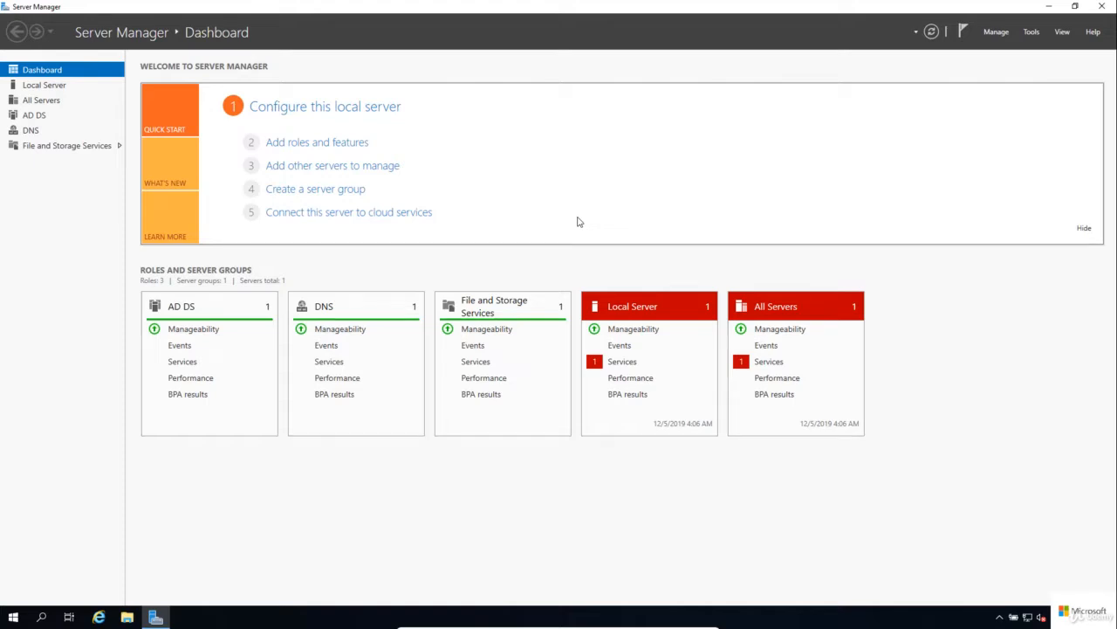
- Start a role-based installation on the local server and select the DFS Namespaces role service with its required management tools
left_click(355, 148)
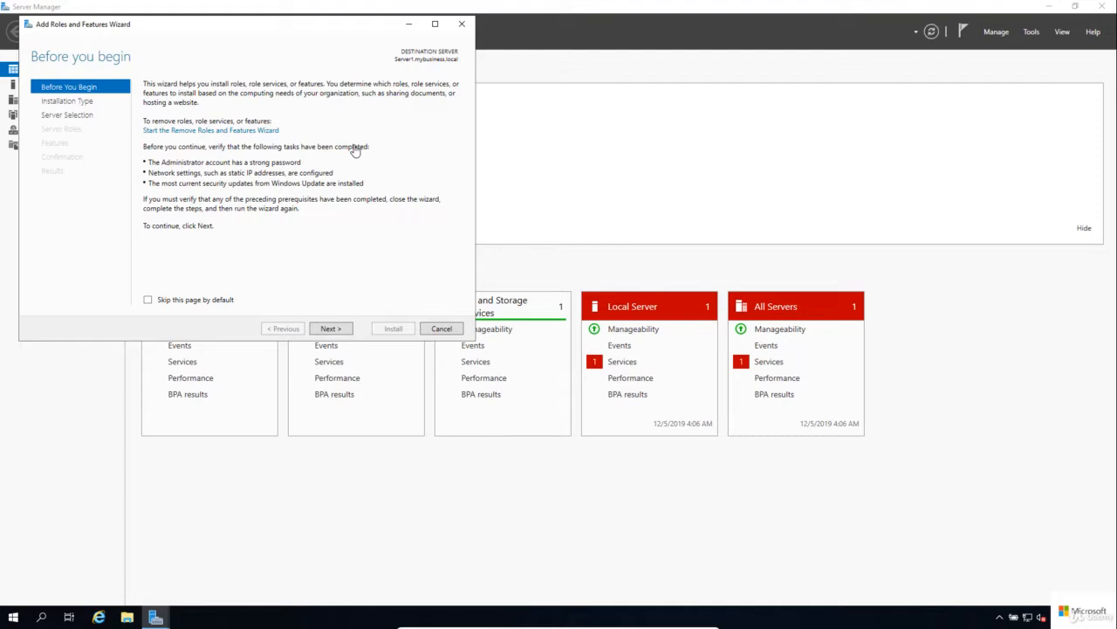
left_click(340, 329)
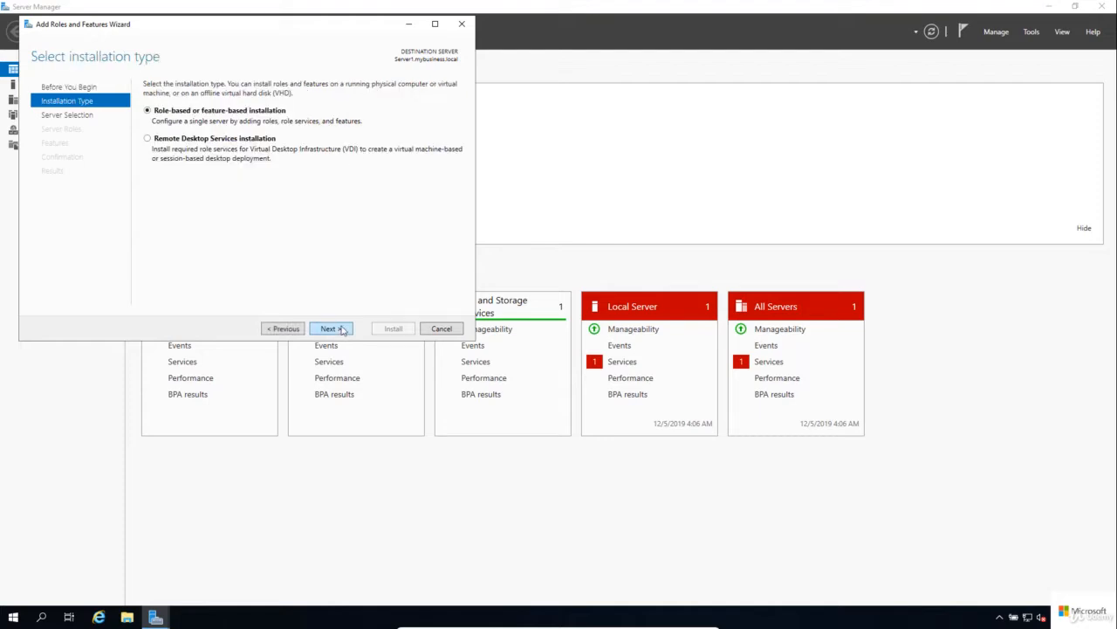
left_click(330, 328)
left_click(330, 329)
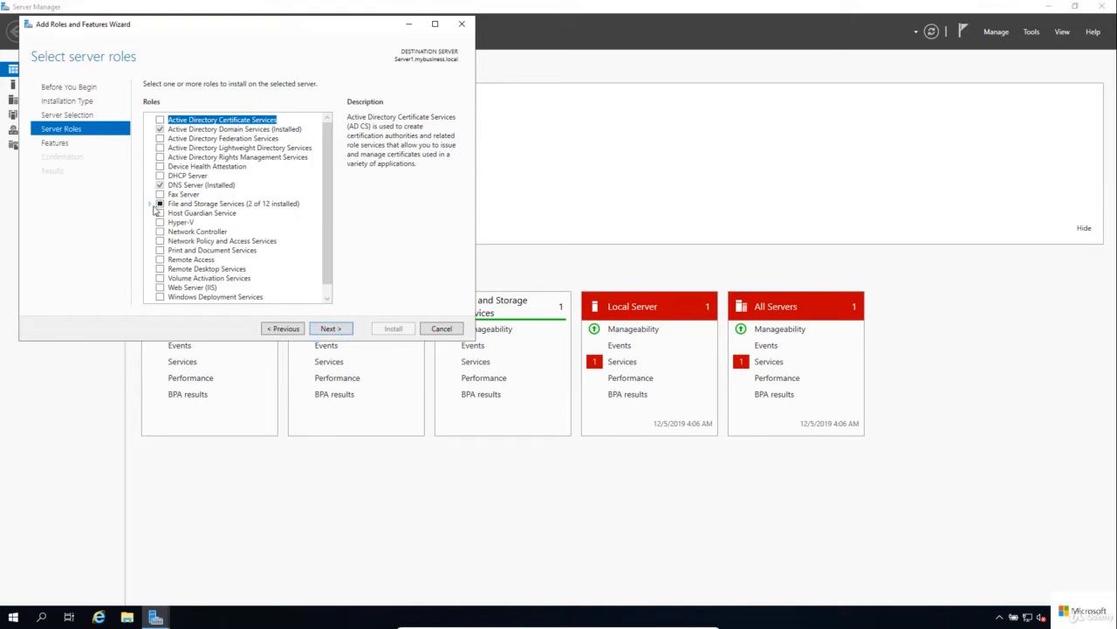
left_click(153, 206)
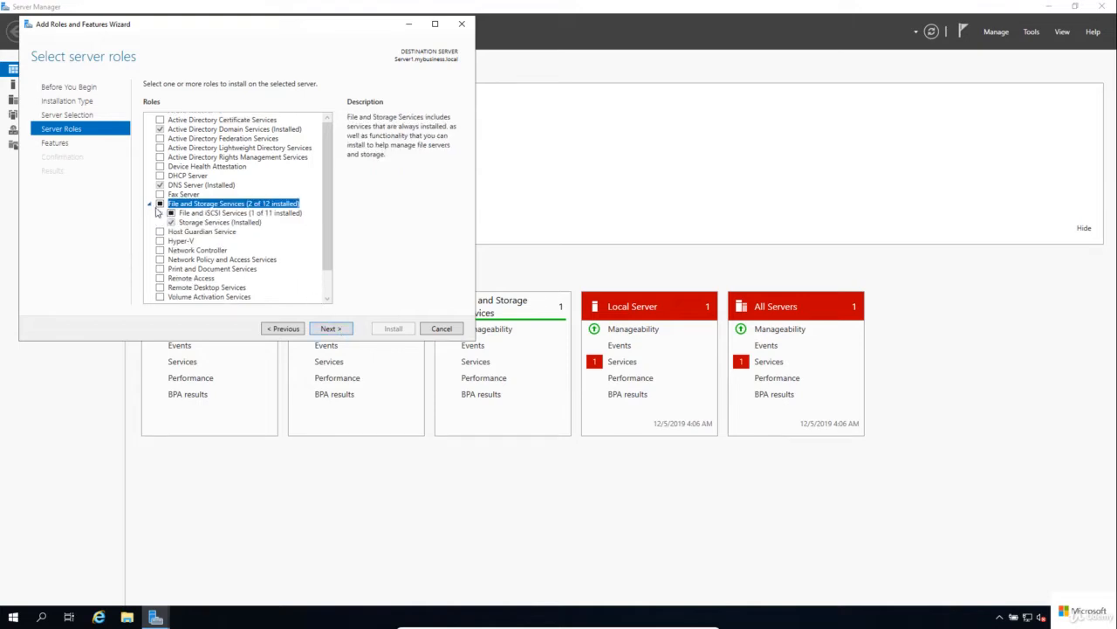
left_click(160, 215)
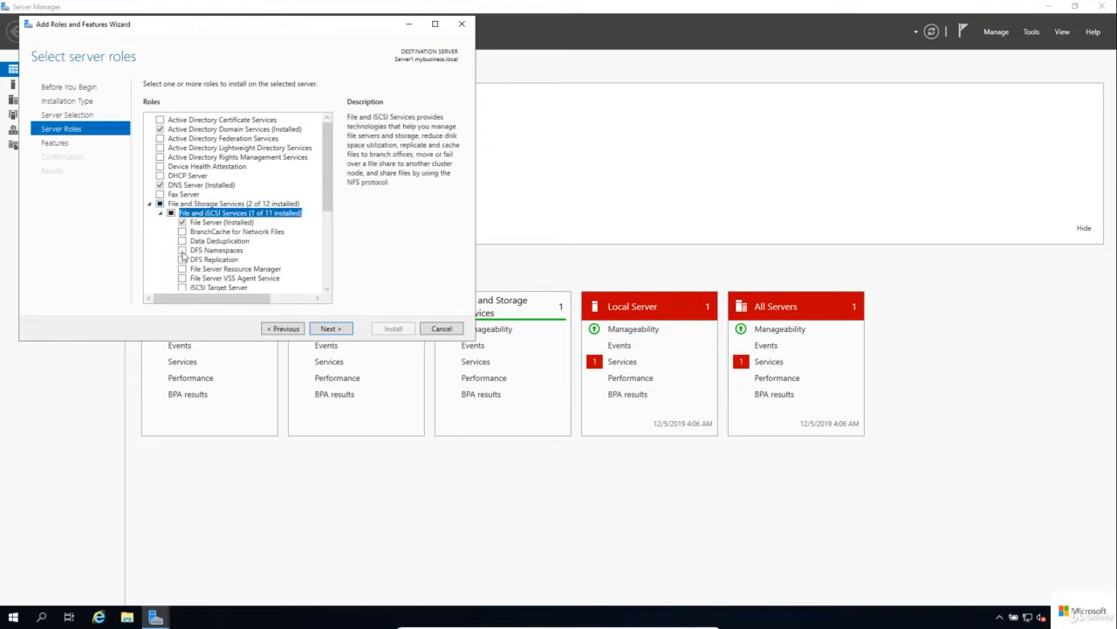
left_click(183, 251)
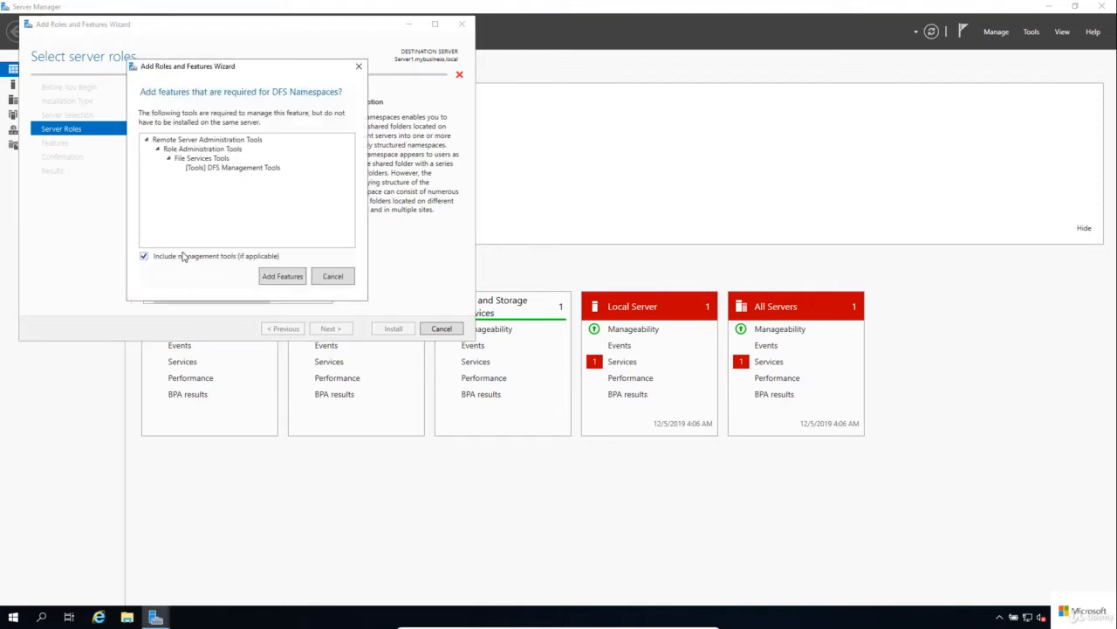
left_click(288, 276)
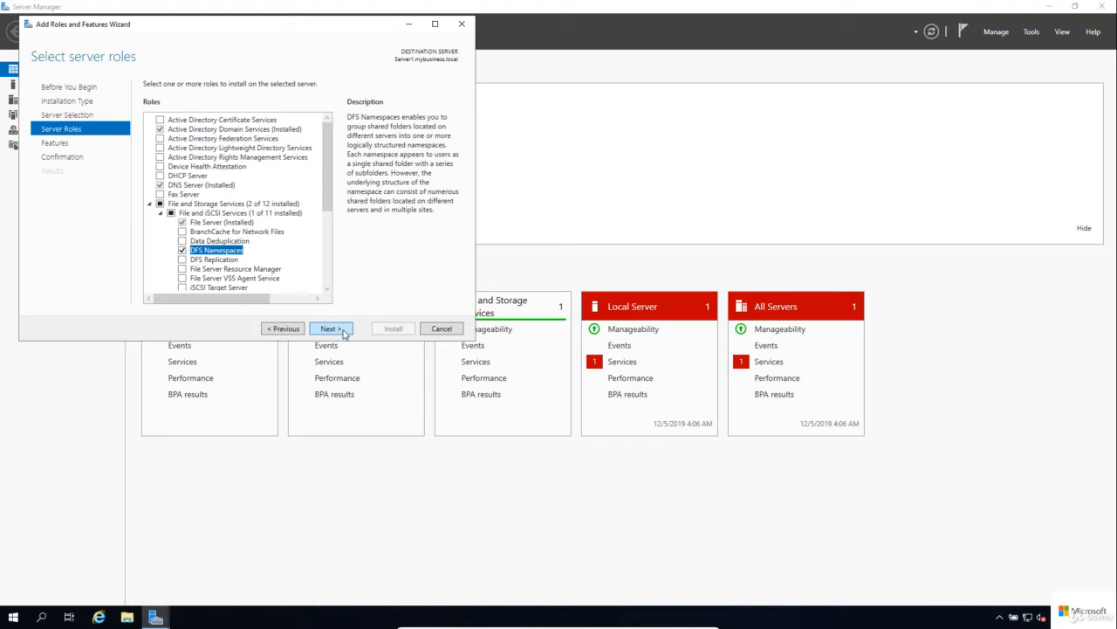
- Install the selected DFS Namespaces role service without adding further features, and close the wizard once the installation is complete
left_click(344, 333)
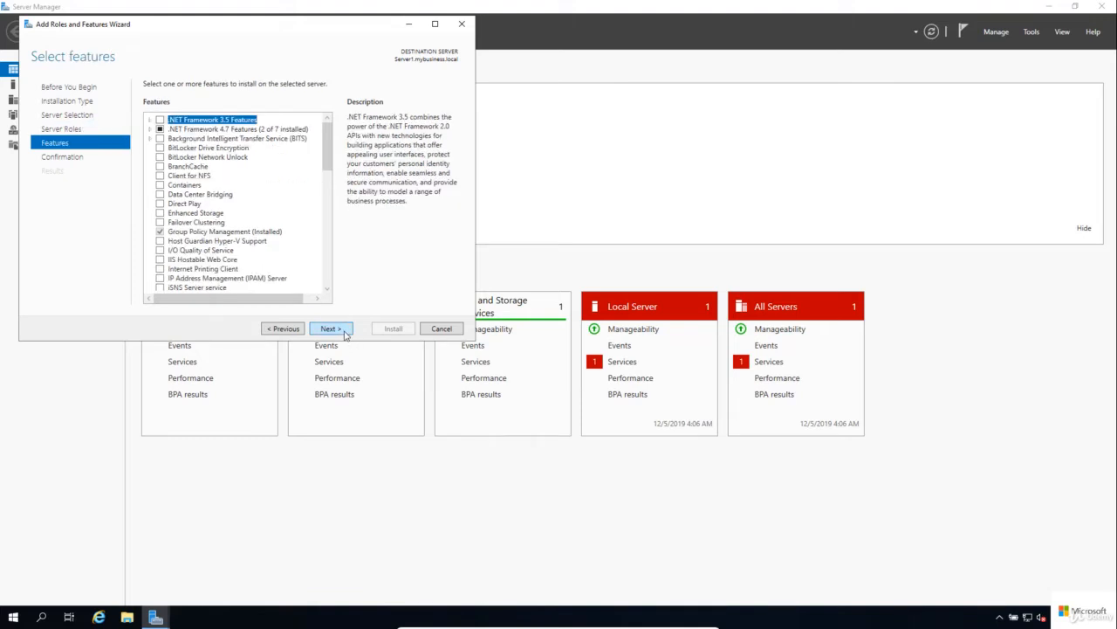
left_click(346, 334)
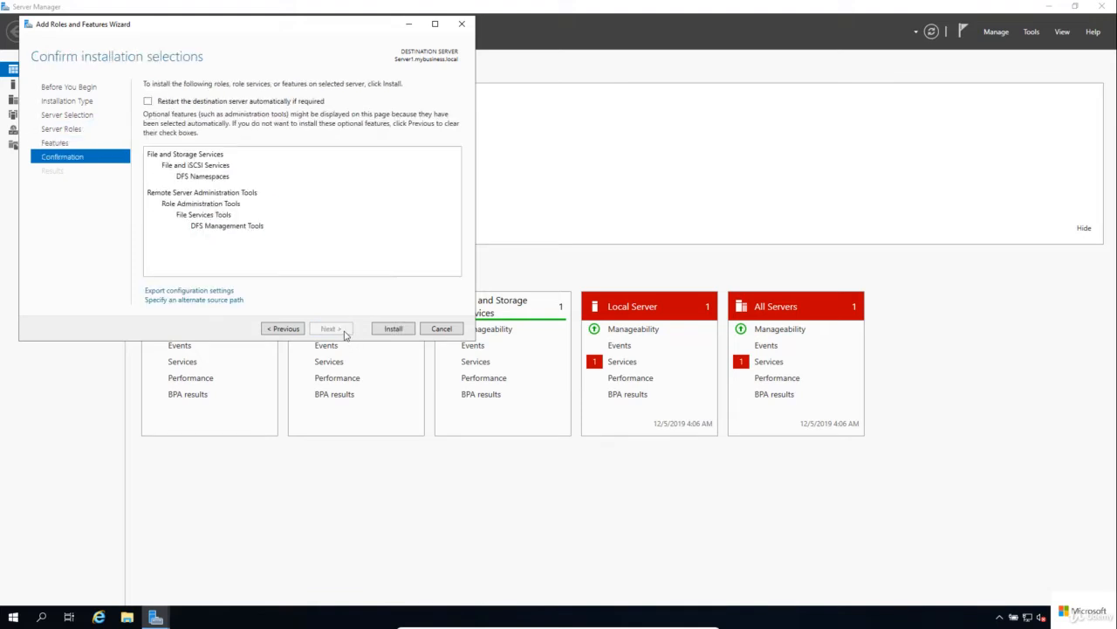
left_click(394, 329)
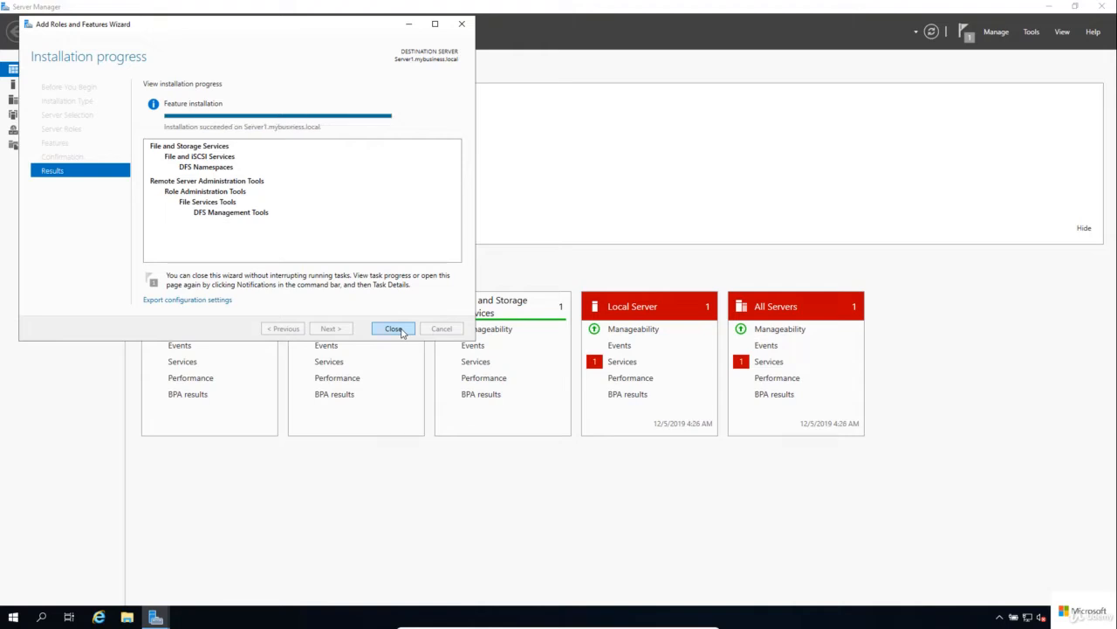
left_click(393, 329)
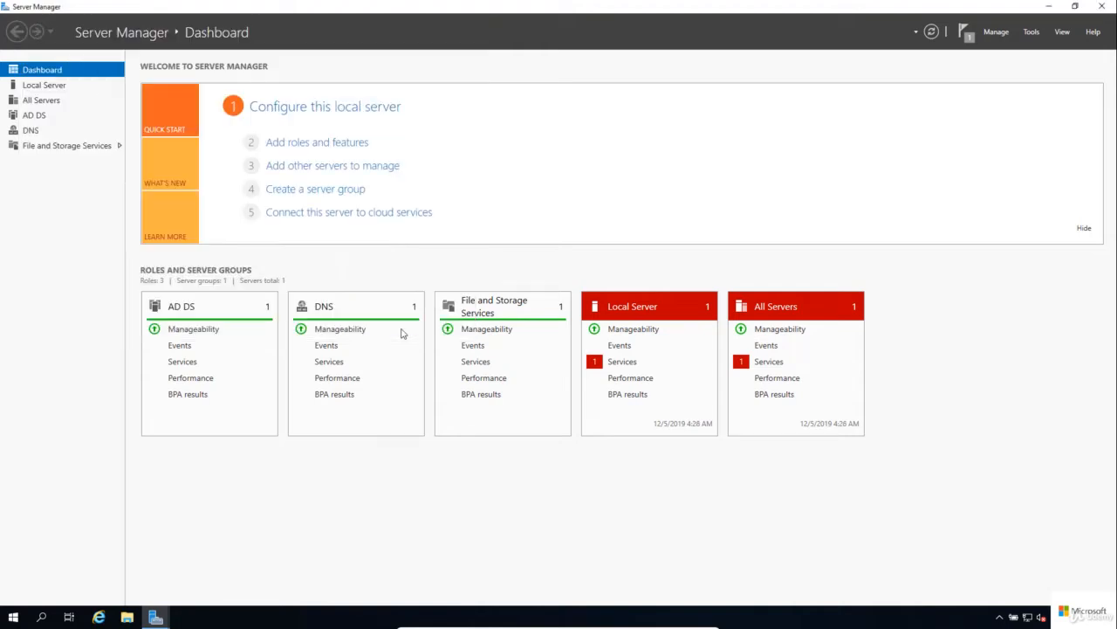
- Open DFS Management and start a new namespace with Server1 as the namespace server
left_click(1030, 32)
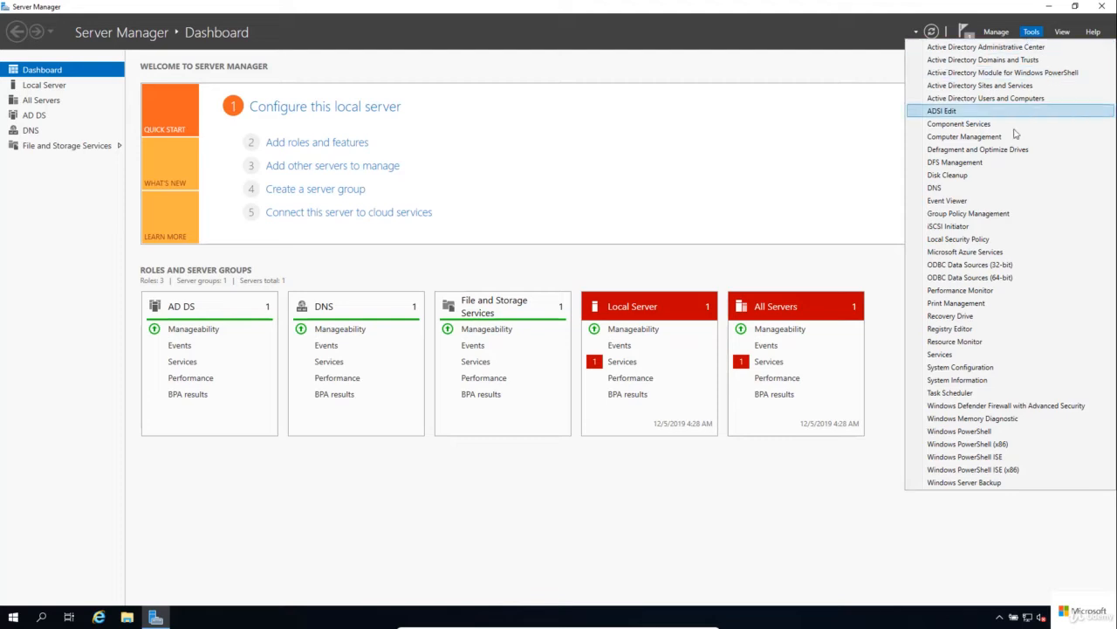
left_click(1000, 165)
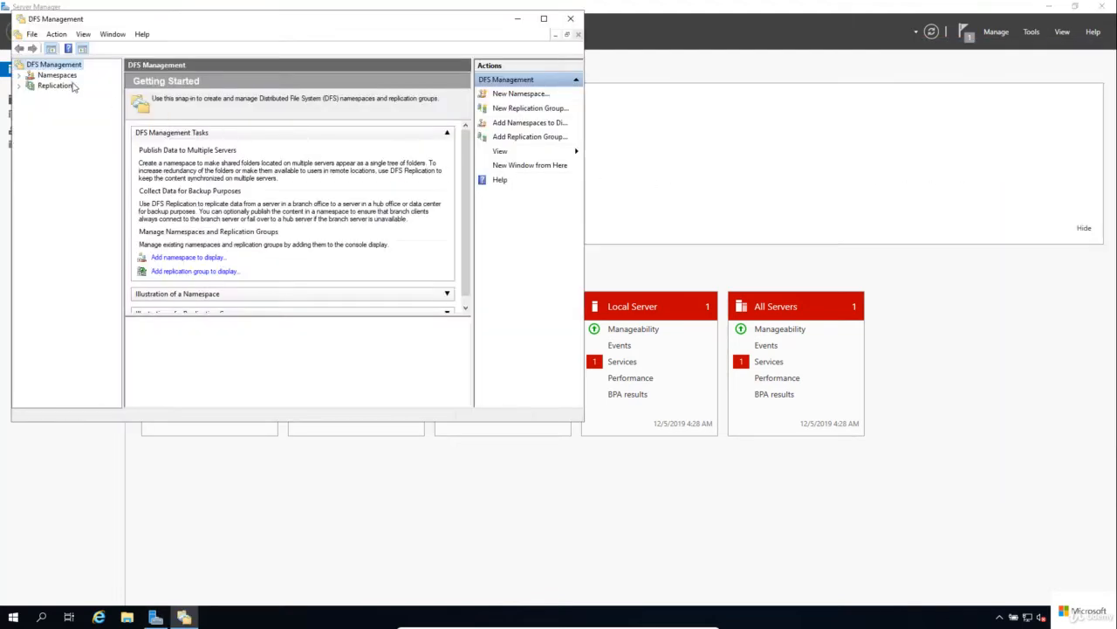
right_click(57, 75)
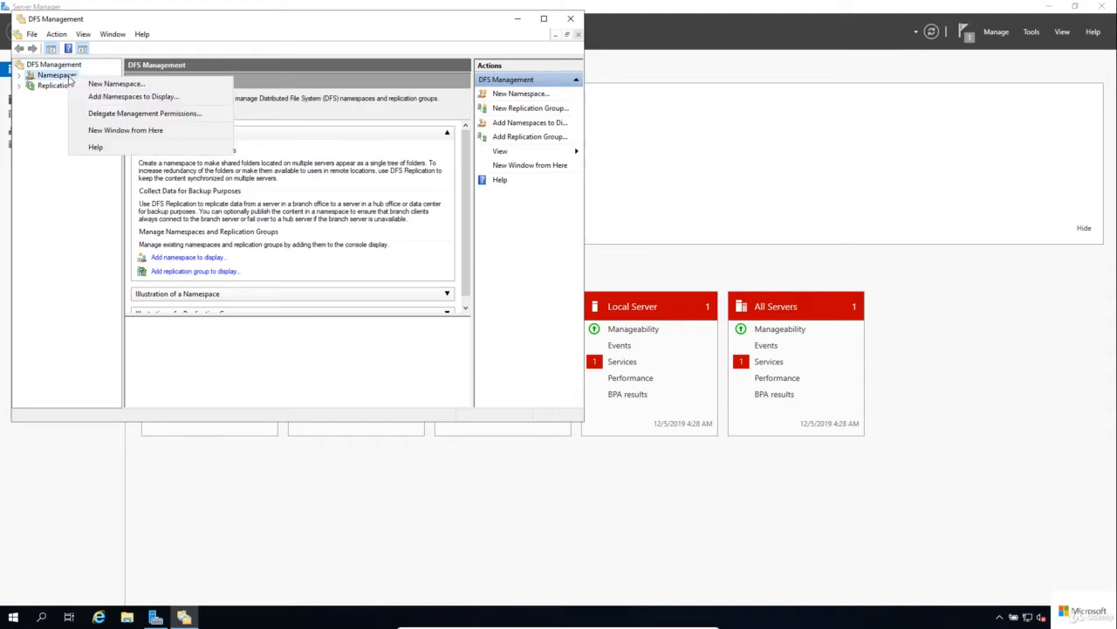
left_click(153, 84)
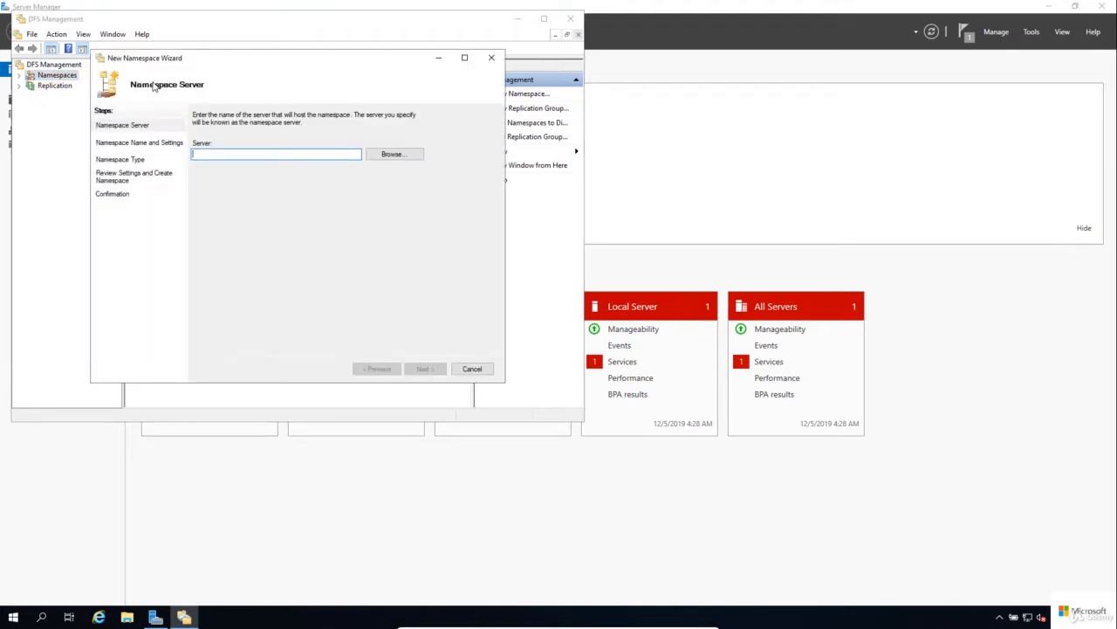
type("Server1")
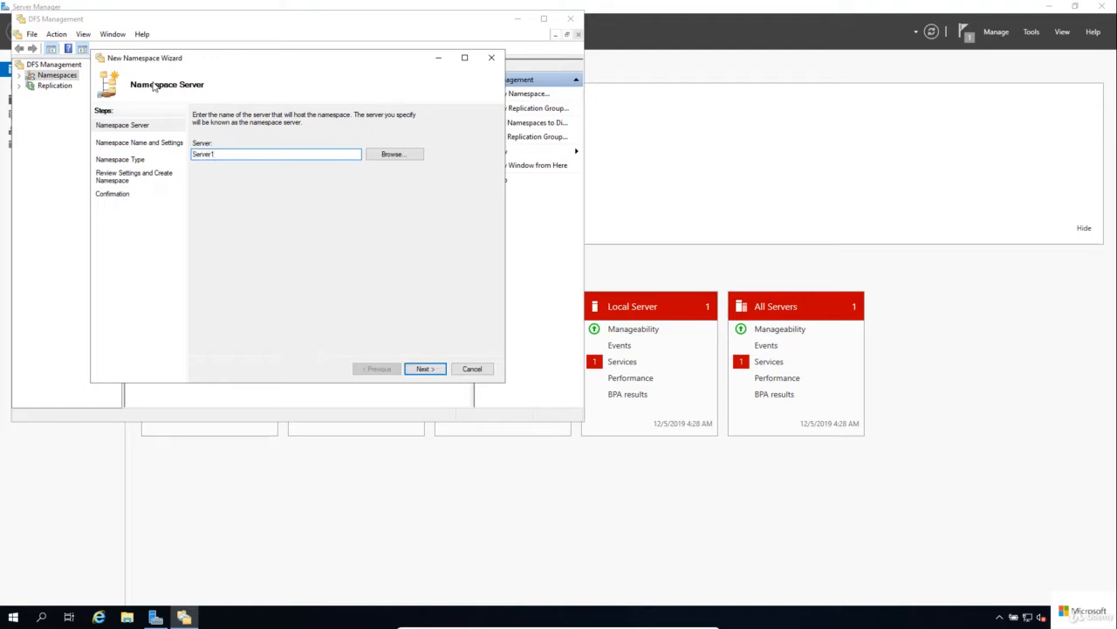
left_click(430, 369)
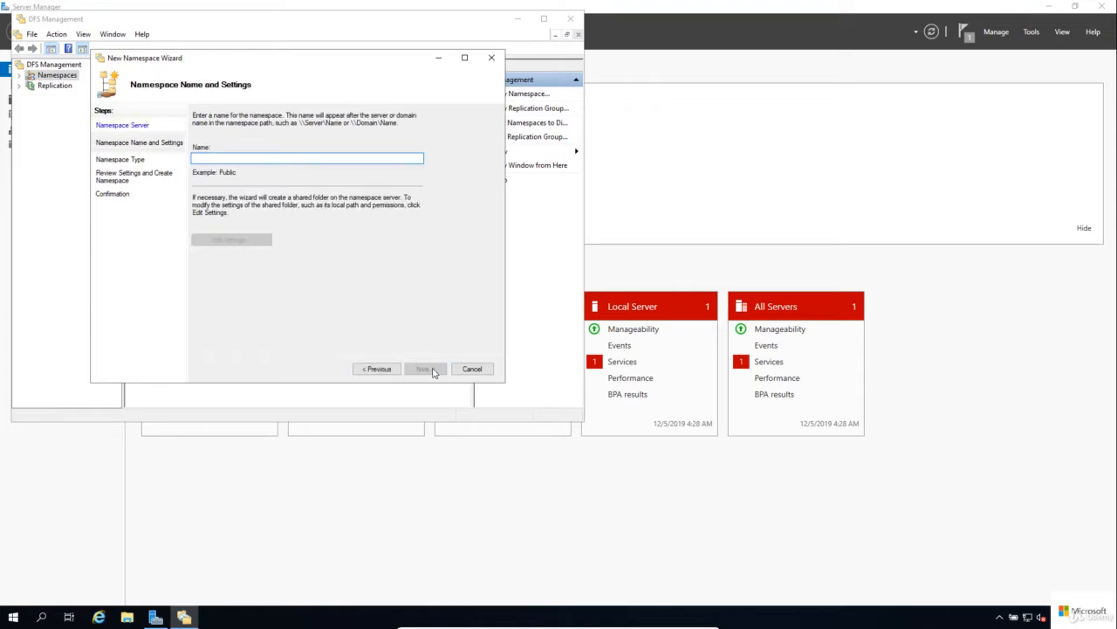
- Name the namespace Folders and create it as a domain-based namespace with Windows Server 2008 mode enabled
type("Folders")
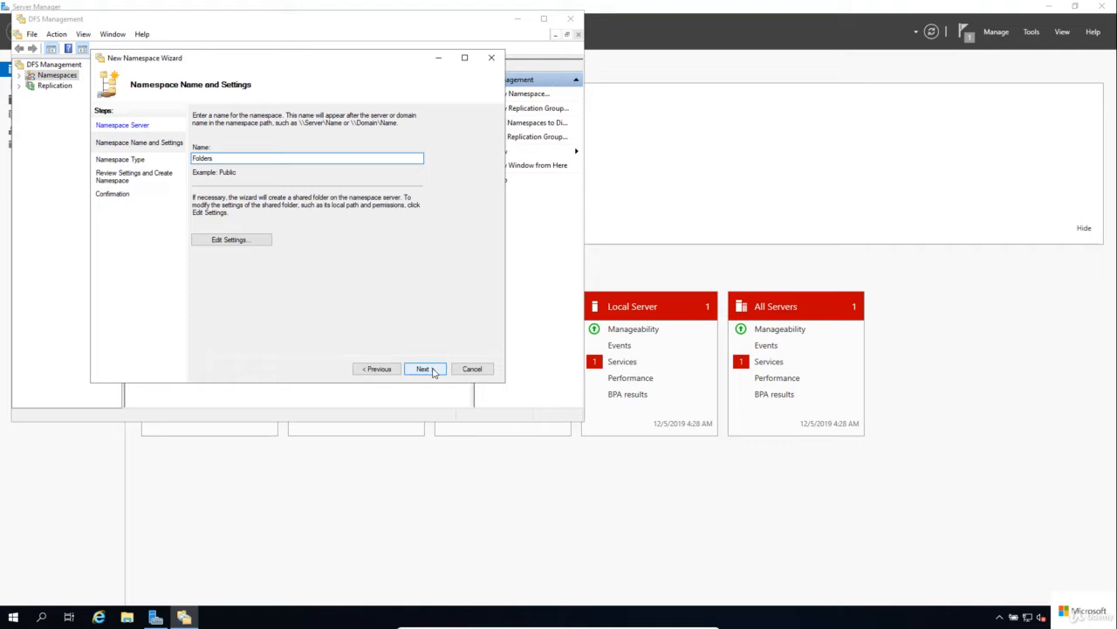
left_click(426, 369)
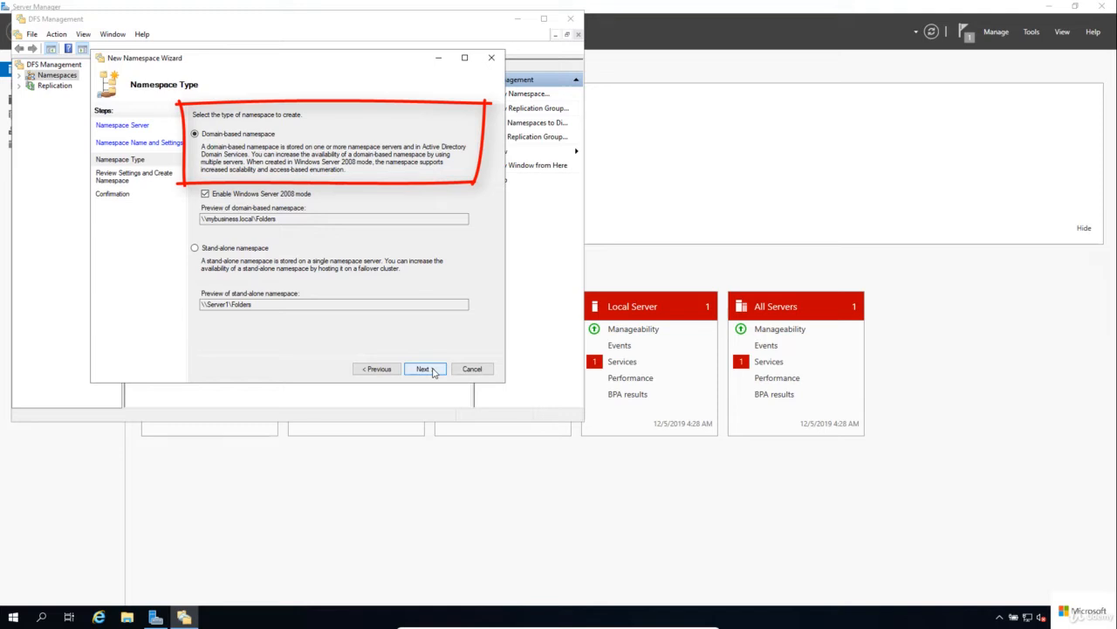
left_click(423, 369)
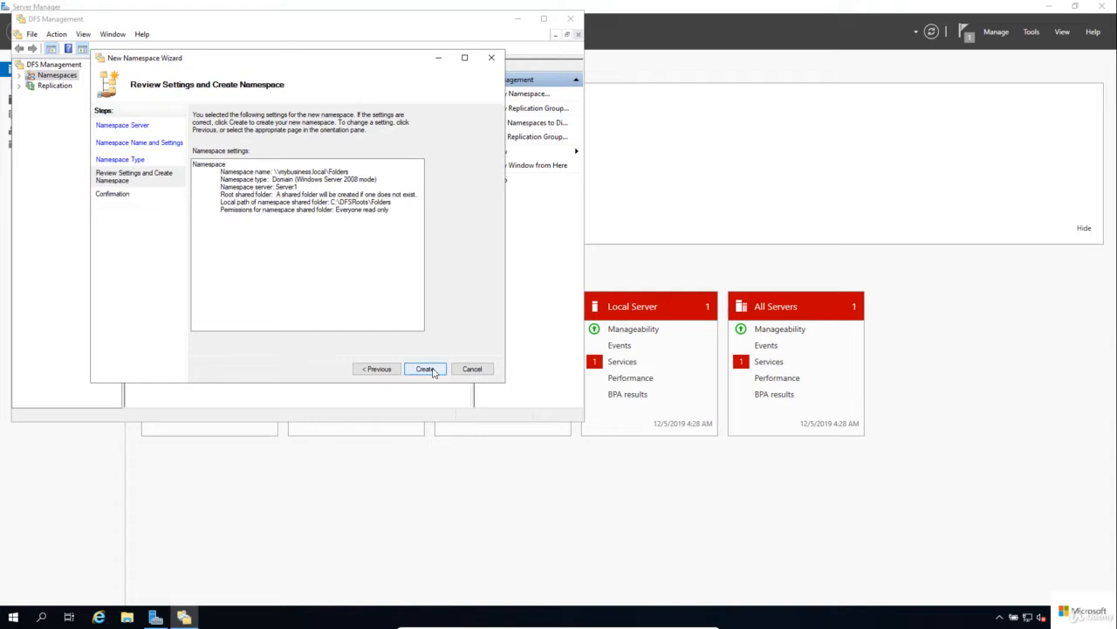
left_click(424, 368)
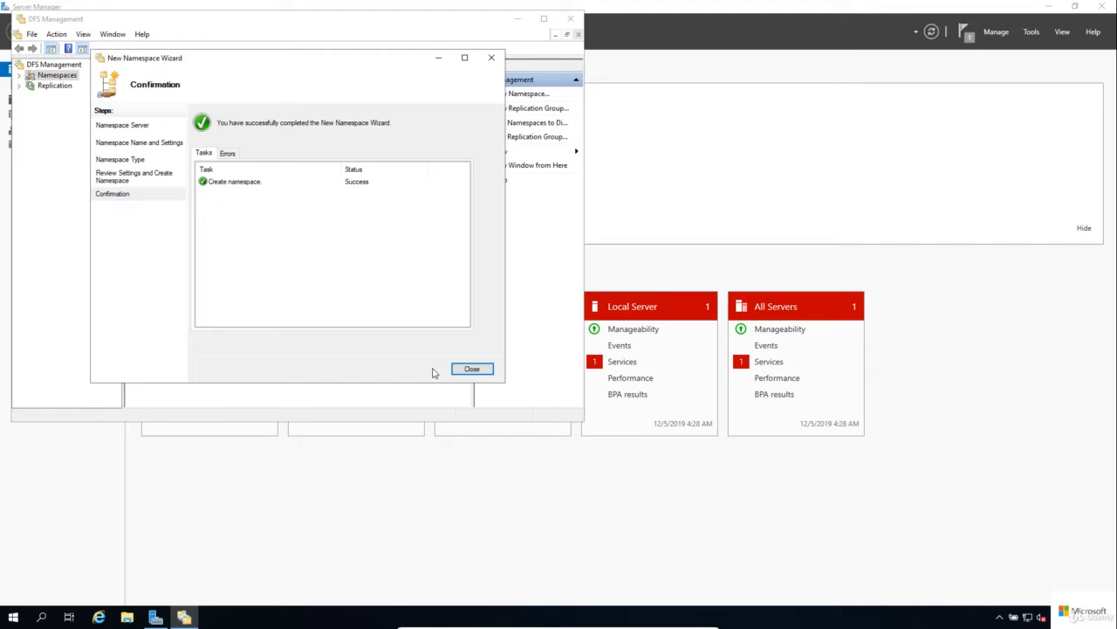
left_click(472, 370)
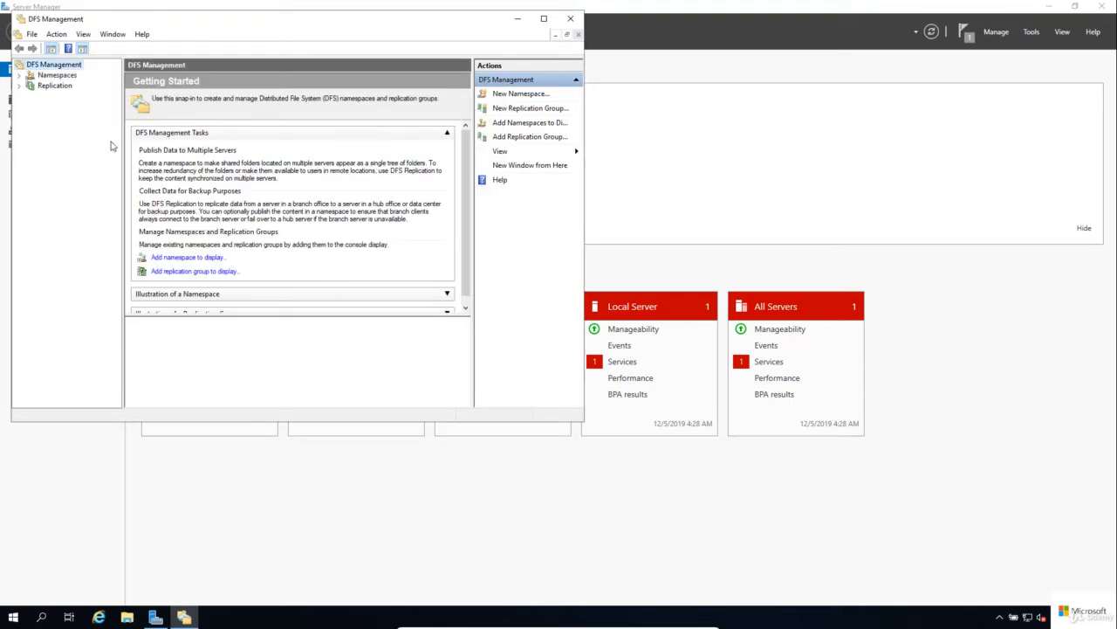
- Add a folder named Worksheets to the \\mybusiness.local\Folders namespace with the folder target \\server1\Worksheets$
left_click(20, 77)
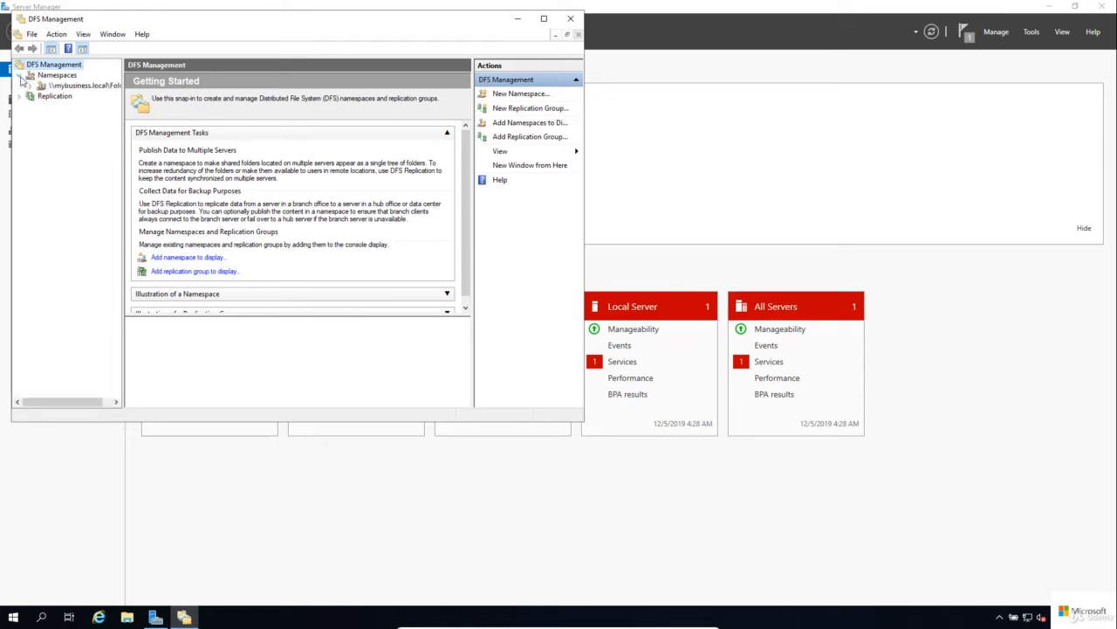
left_click(80, 87)
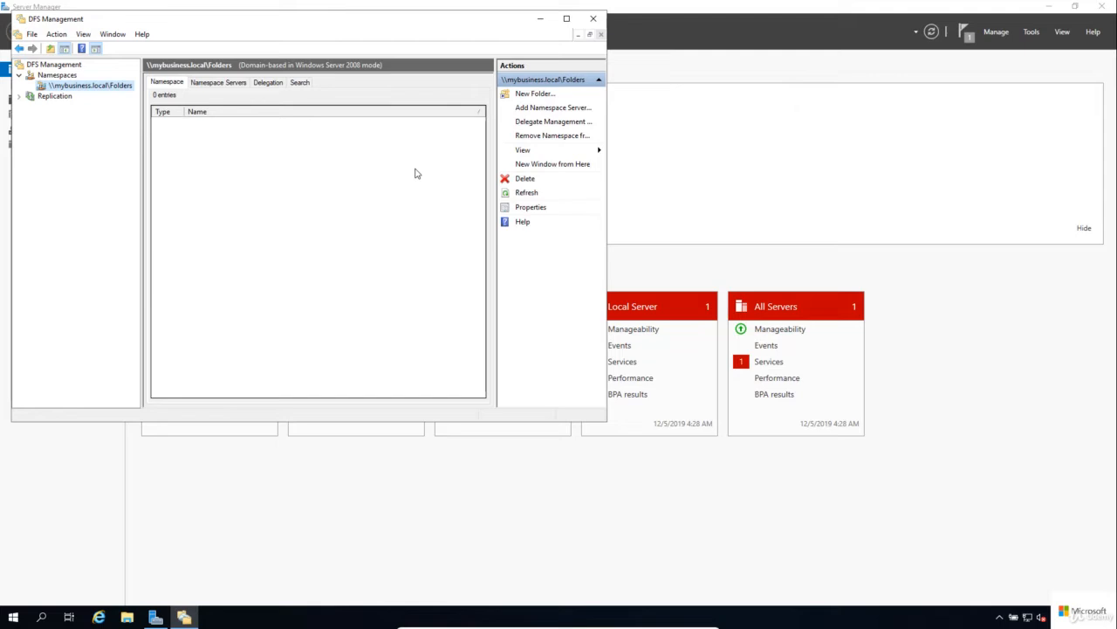
left_click(548, 92)
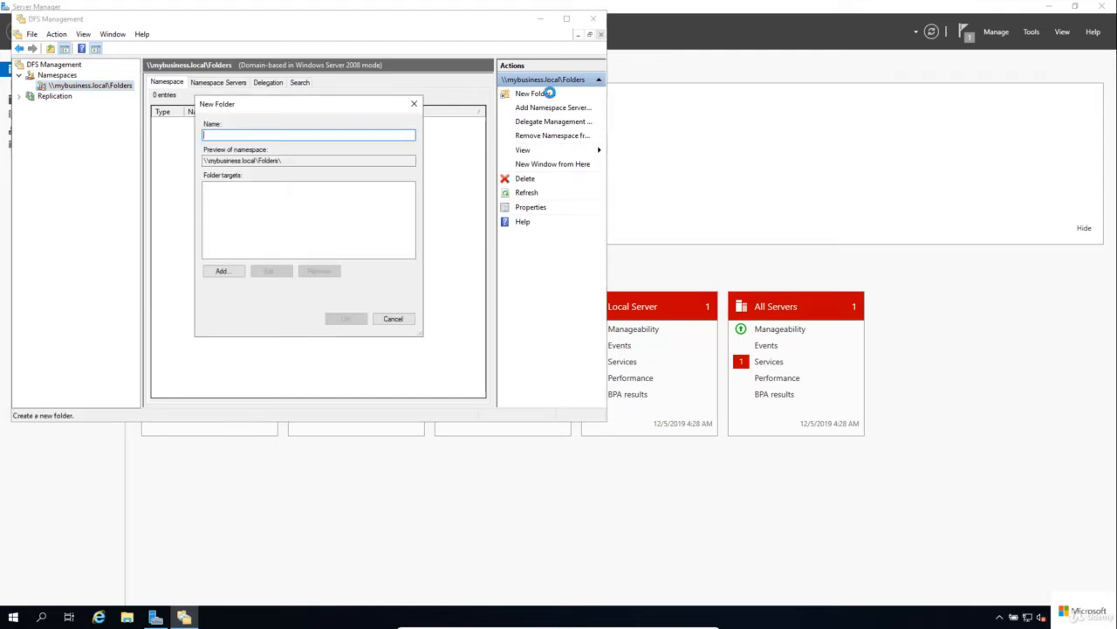
type("Worksheets")
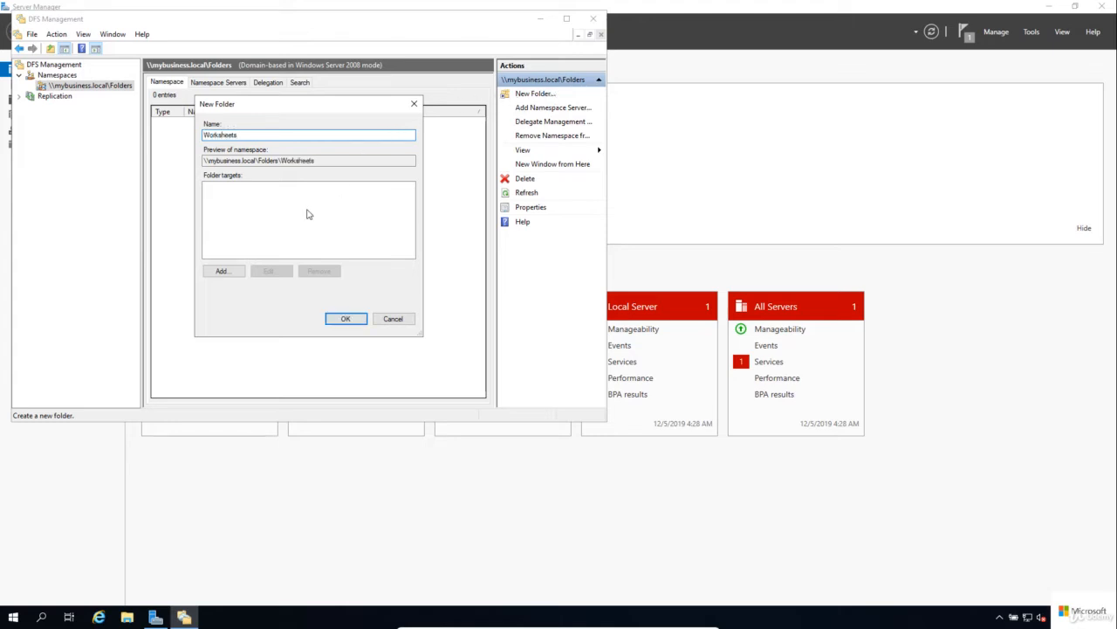
left_click(238, 274)
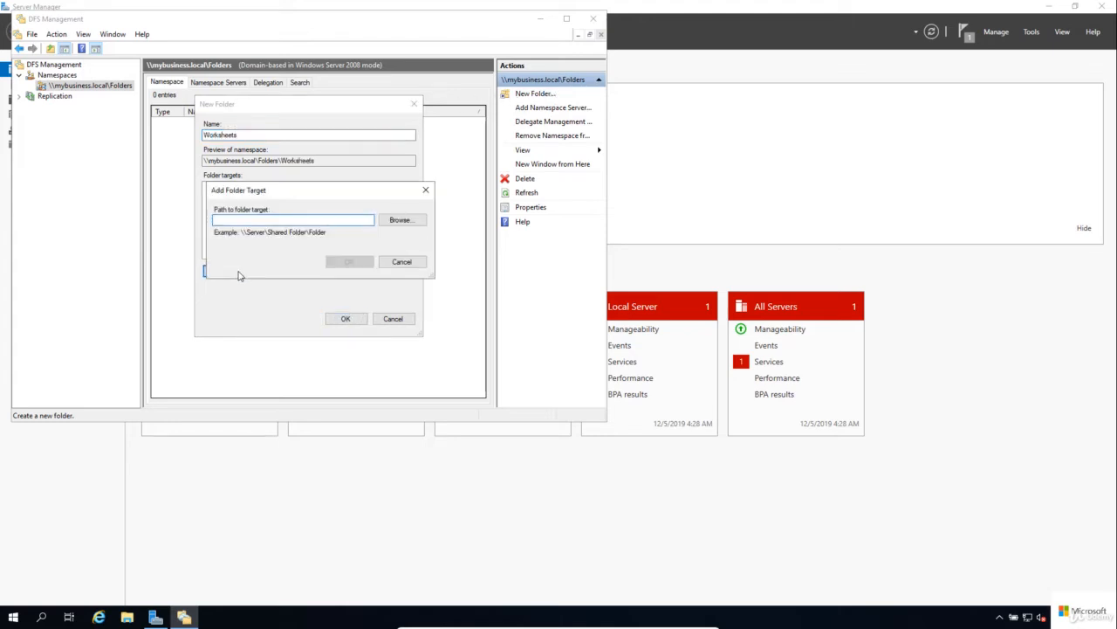
type("\\\\server1\\Works")
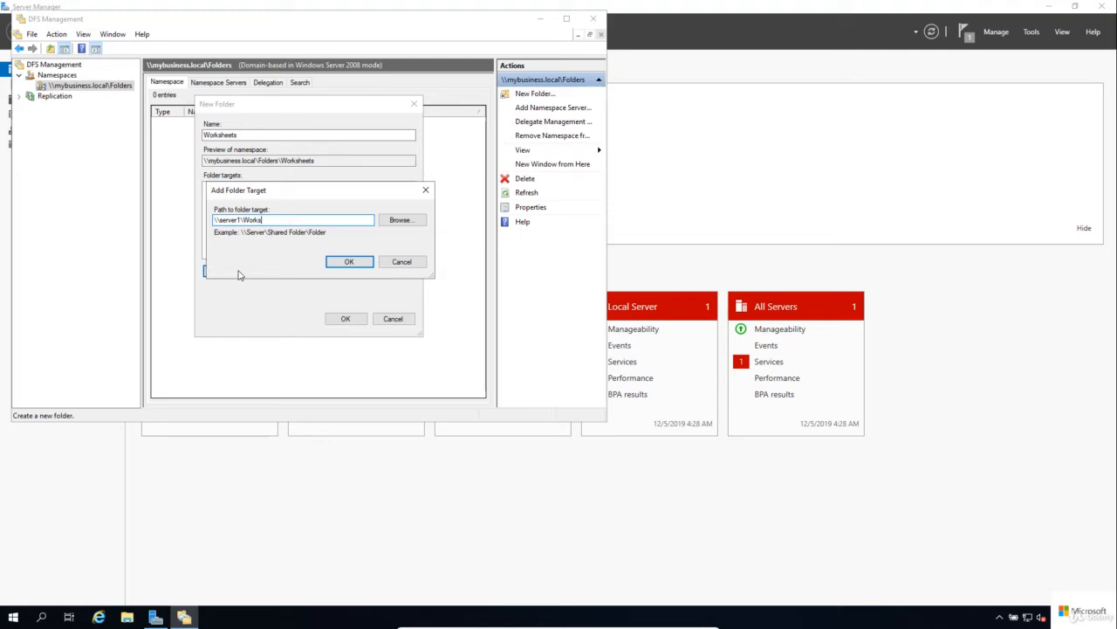
type("heets$")
left_click(367, 263)
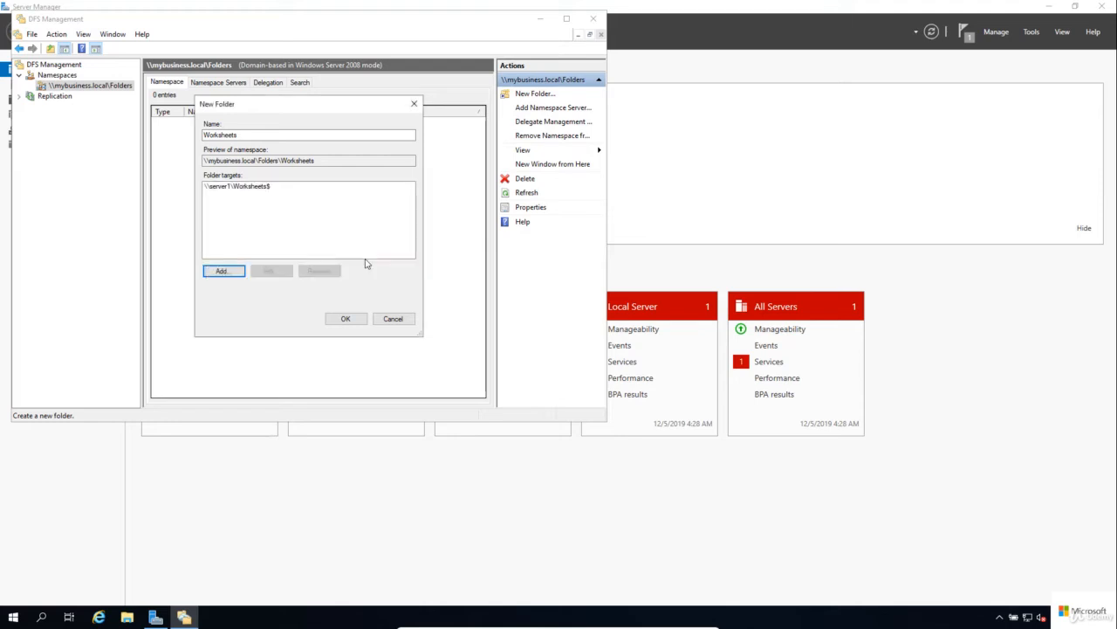
left_click(349, 319)
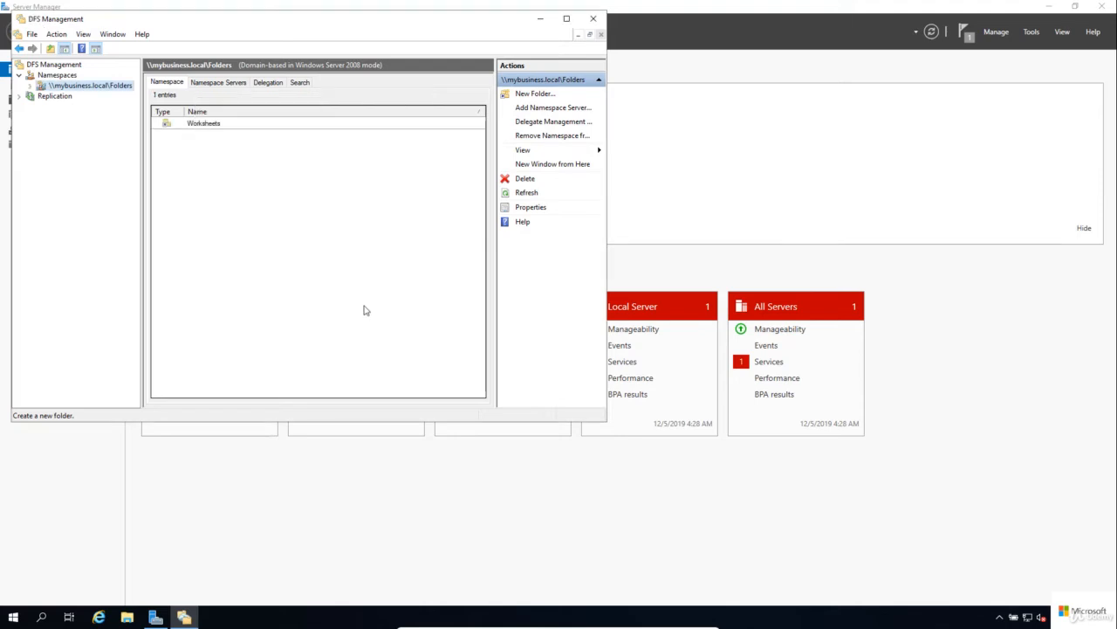
- Add a folder named Images to the \\mybusiness.local\Folders namespace with the folder target \\server1\Images$
left_click(525, 95)
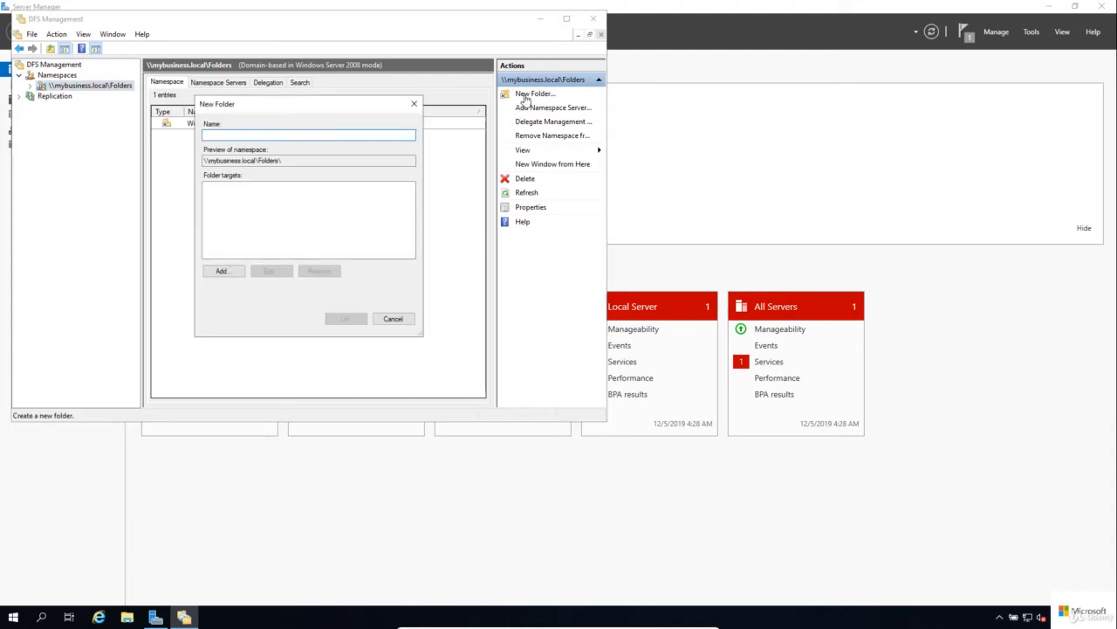
type("Images")
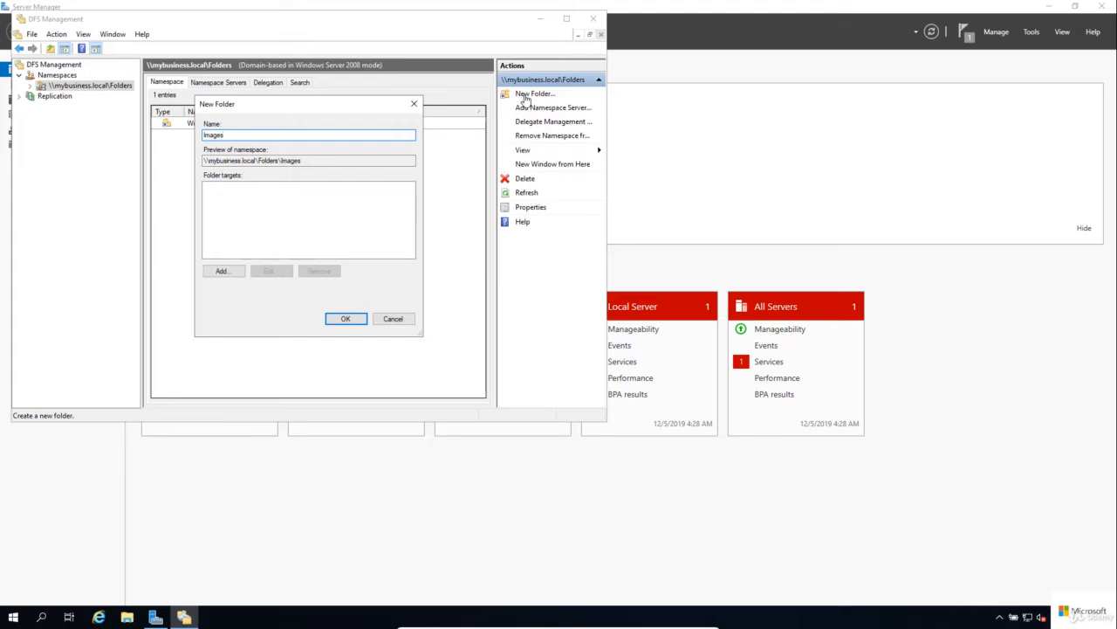
left_click(236, 272)
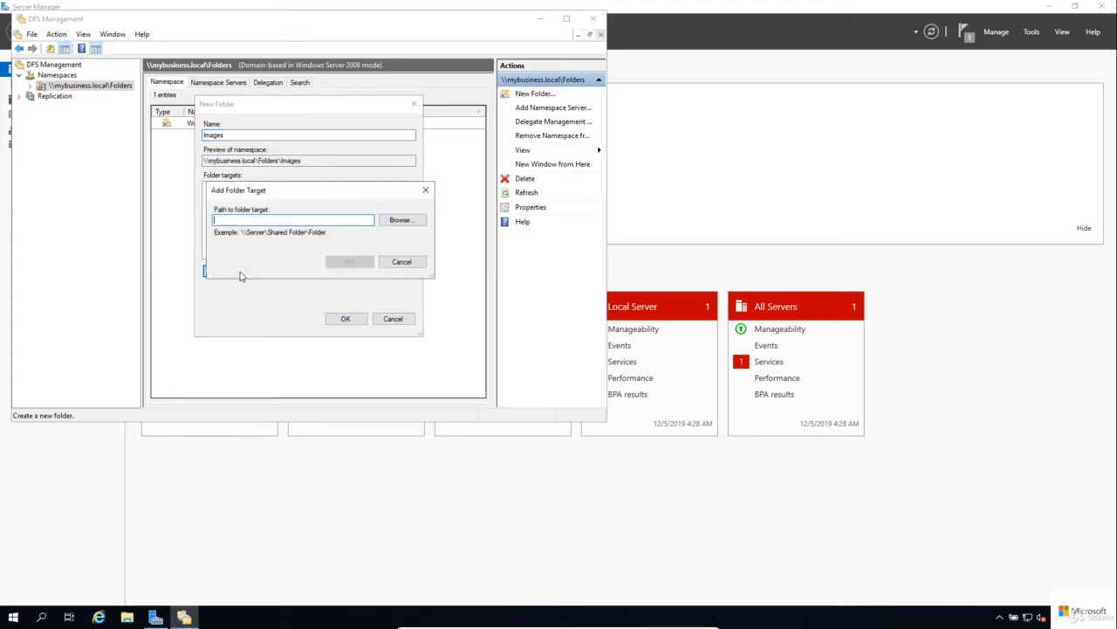
type("\\\\server1\\Ima")
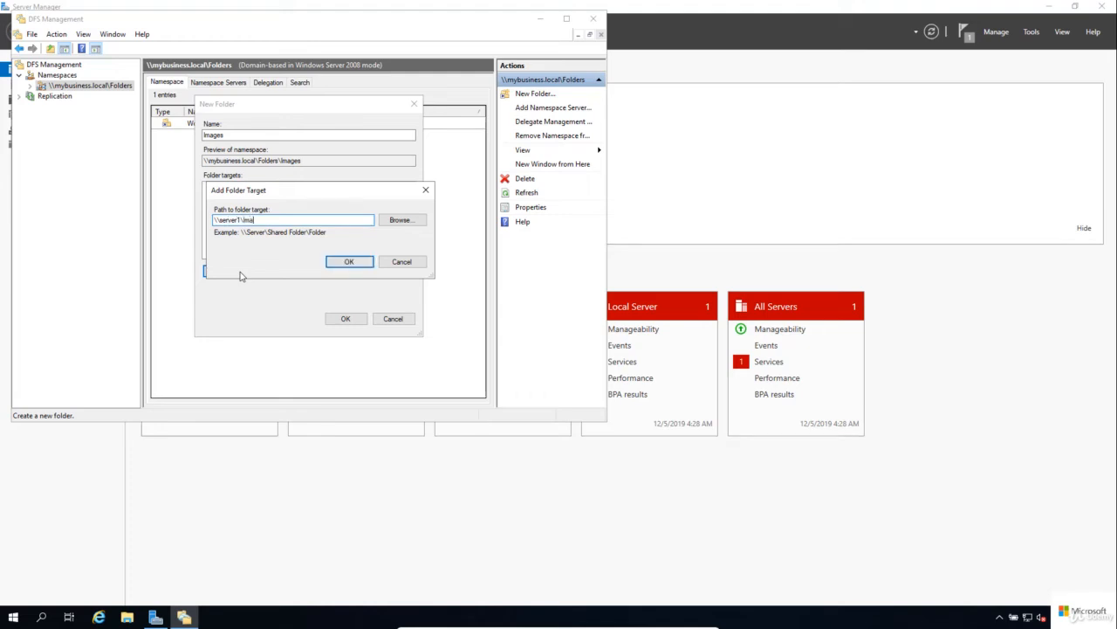
type("ges$")
left_click(348, 262)
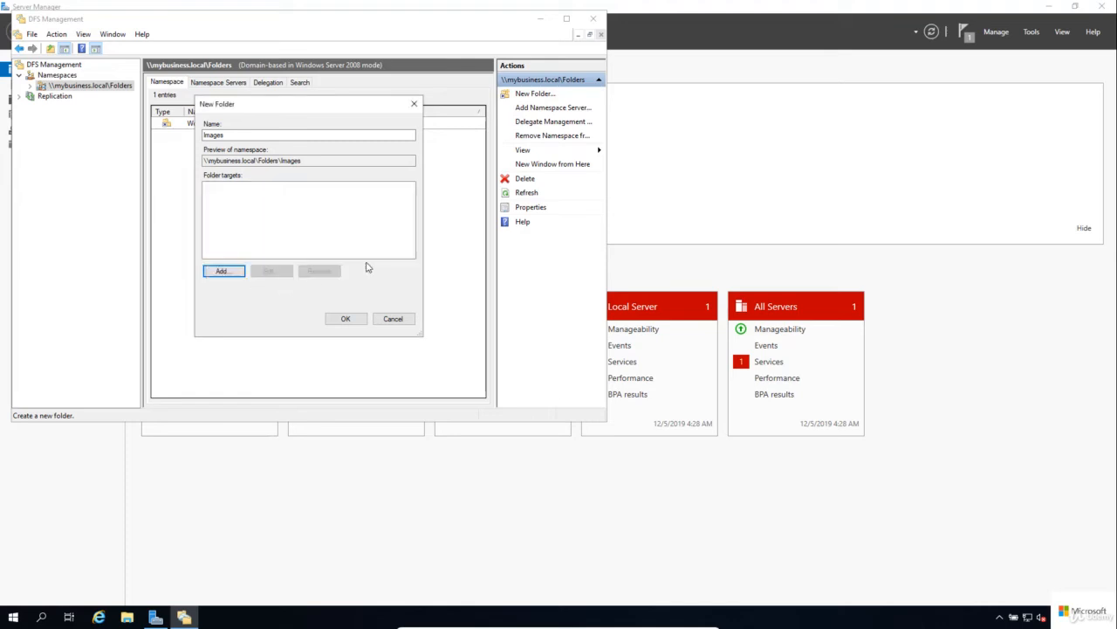
left_click(345, 319)
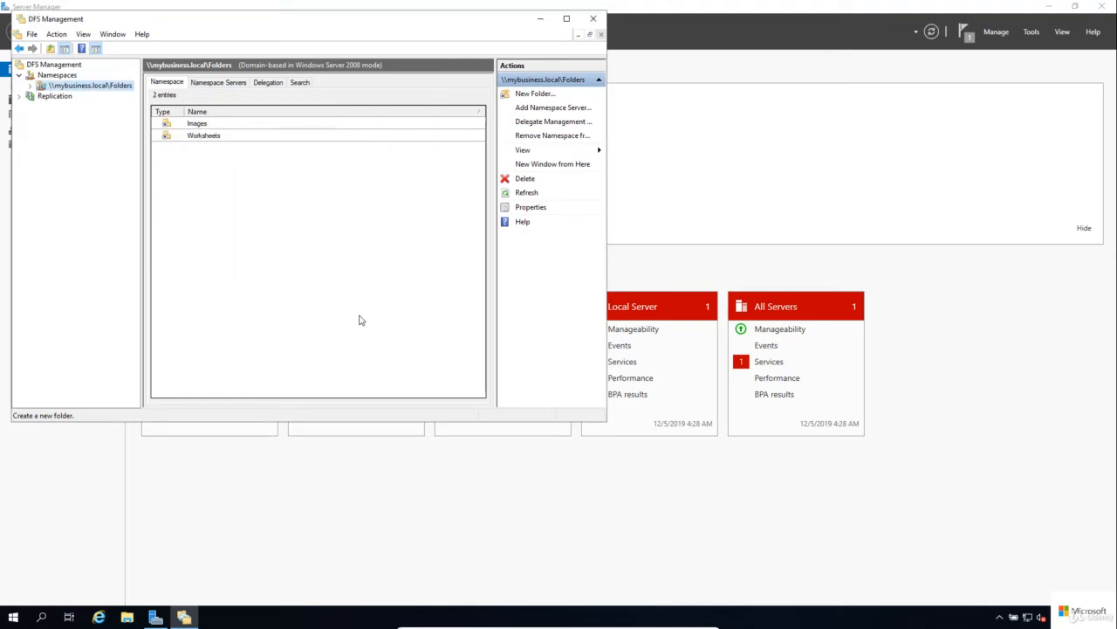
- Add a folder named Databases to the \\mybusiness.local\Folders namespace with the folder target \\server2\databases$
left_click(534, 94)
type("Da")
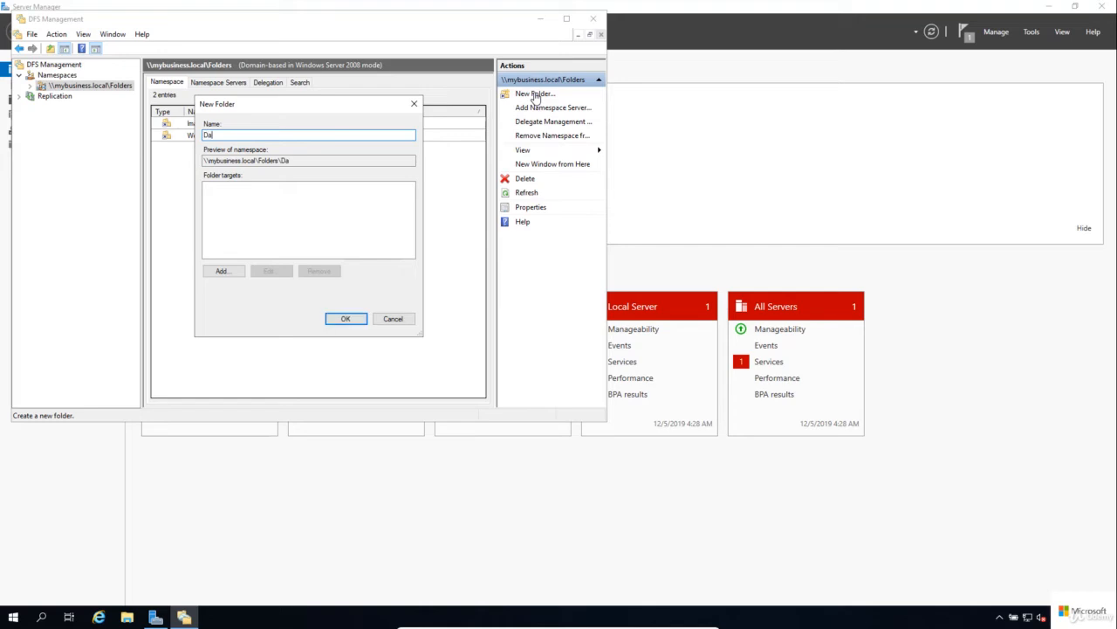
type("tabases")
left_click(244, 273)
type("\\\\se")
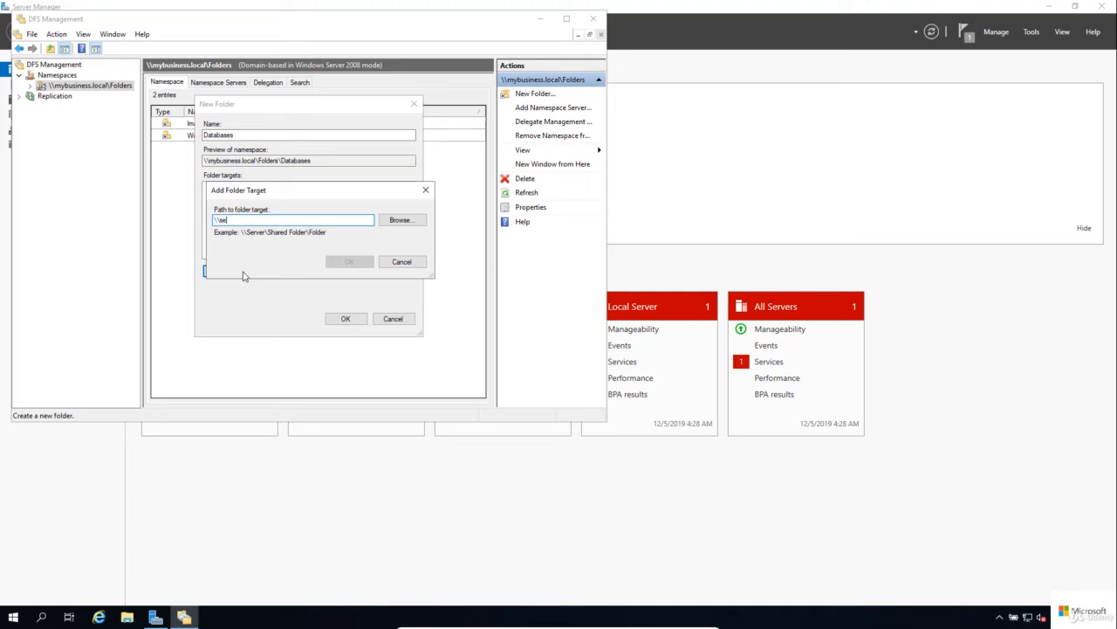
type("rver2\\data")
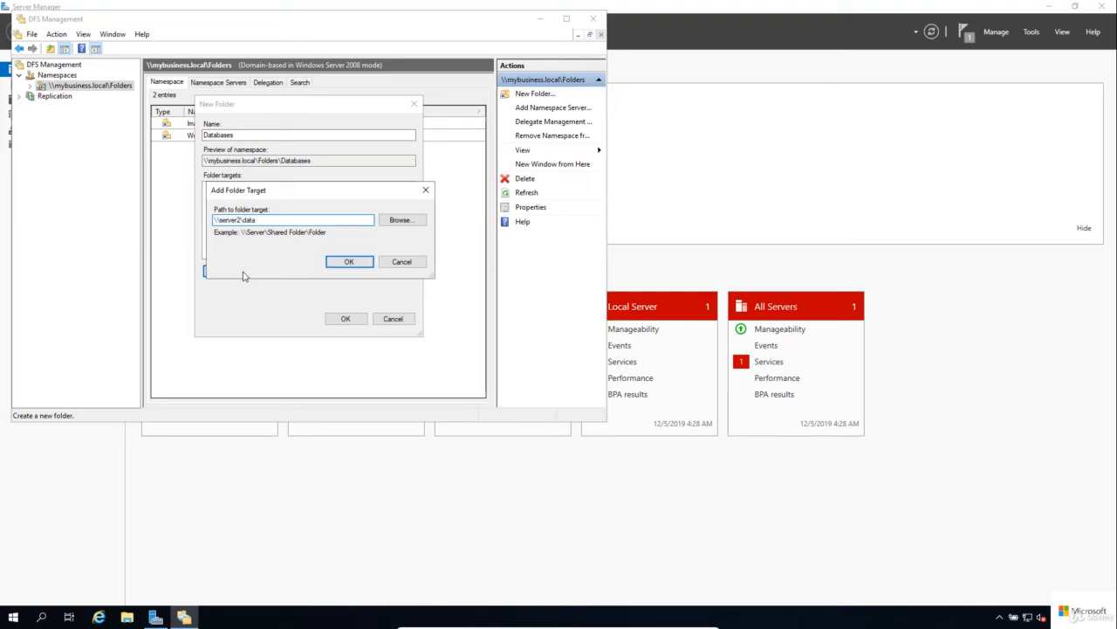
type("bases$")
left_click(363, 262)
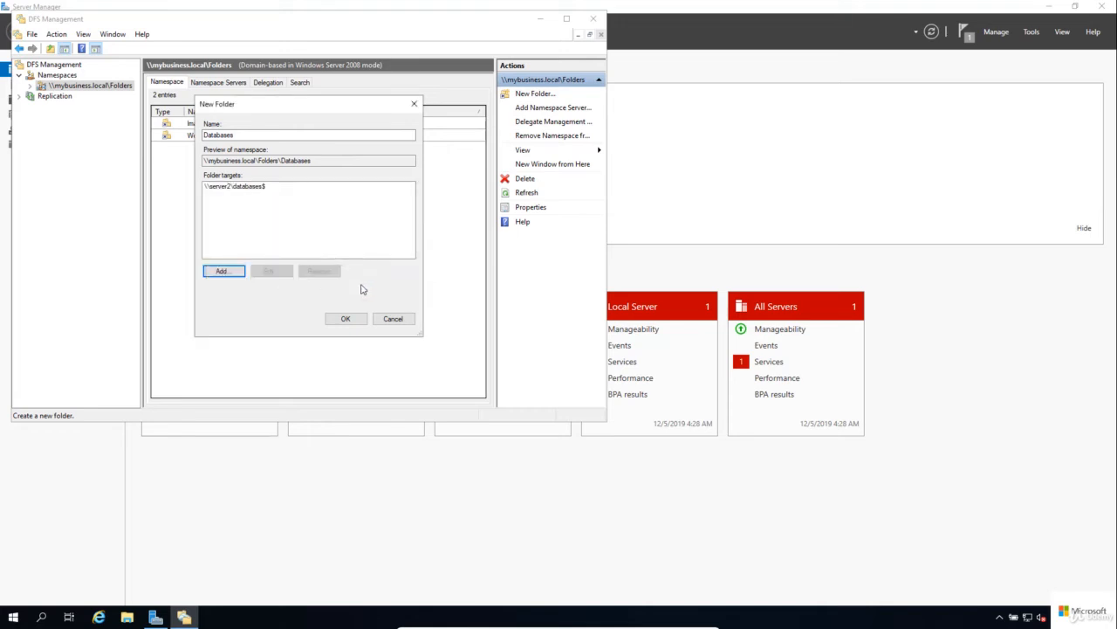
left_click(343, 317)
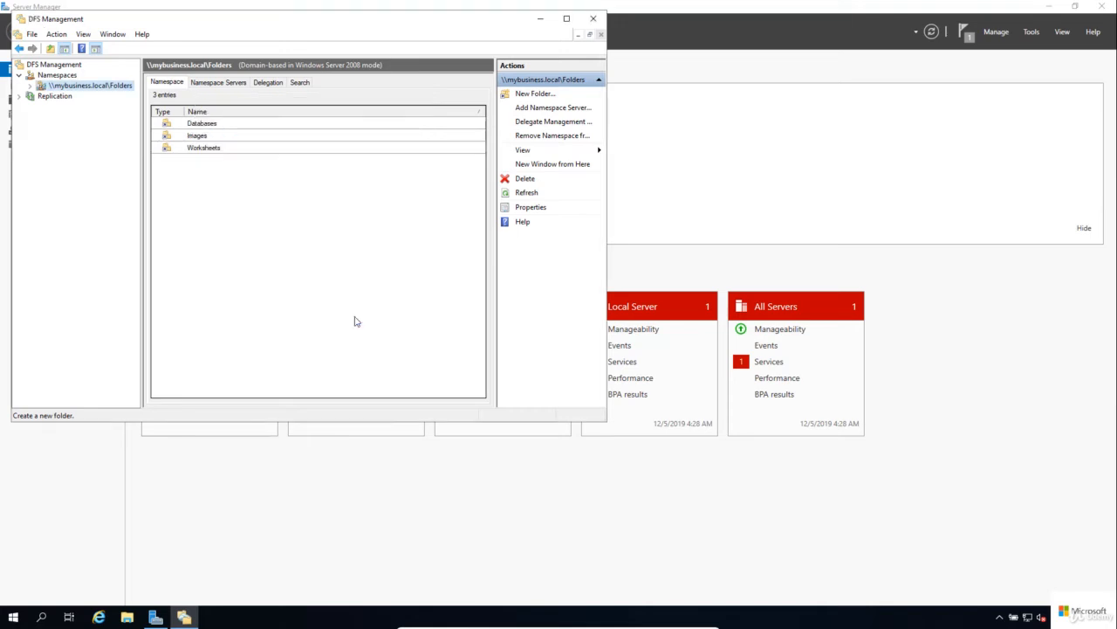
- Add a folder named Forms to the namespace with the folder target \\server2\forms$, and close DFS Management
left_click(530, 96)
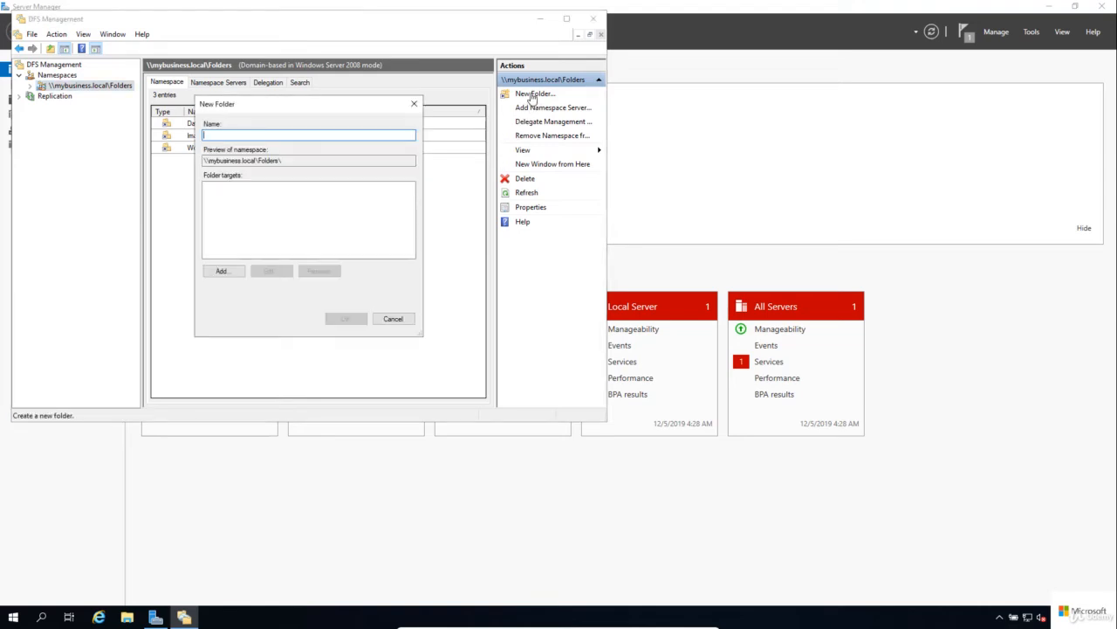
type("Forms")
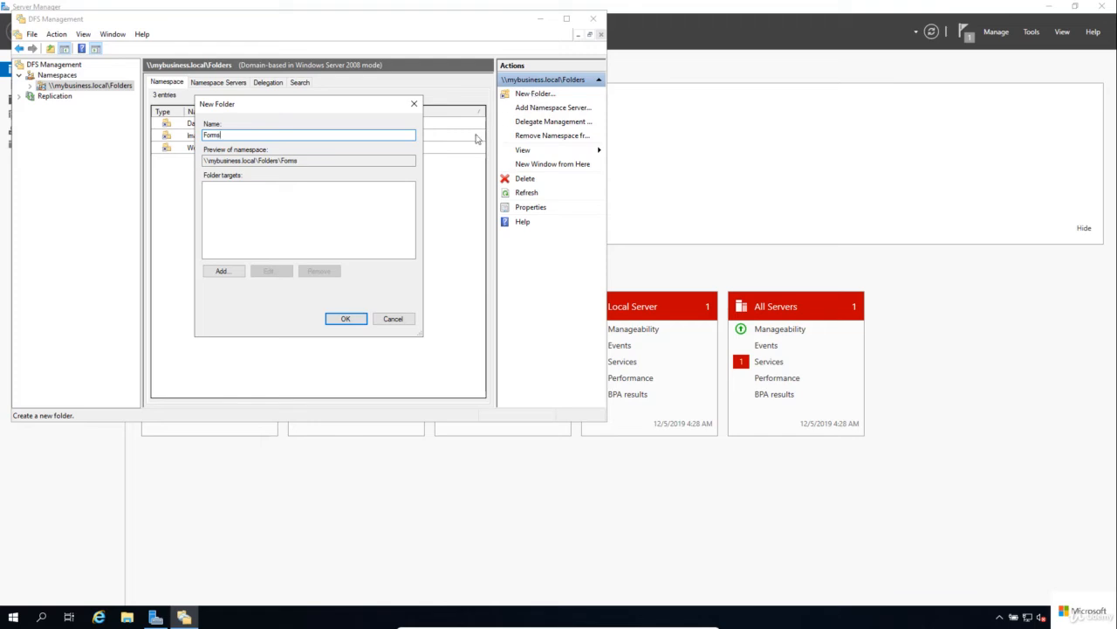
left_click(237, 272)
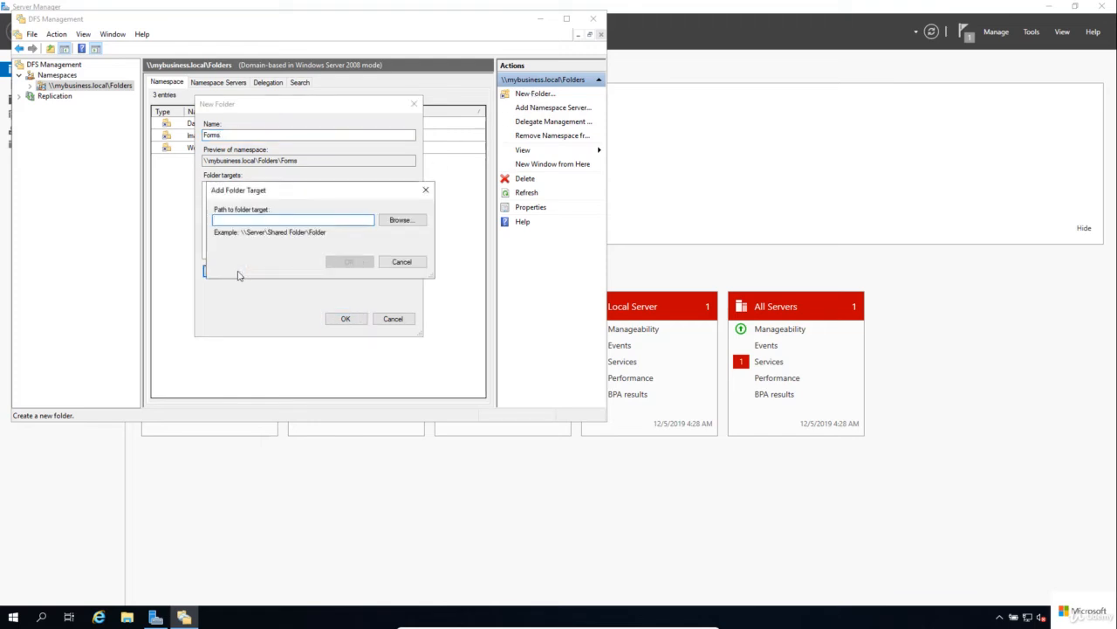
type("\\server2\\forms$")
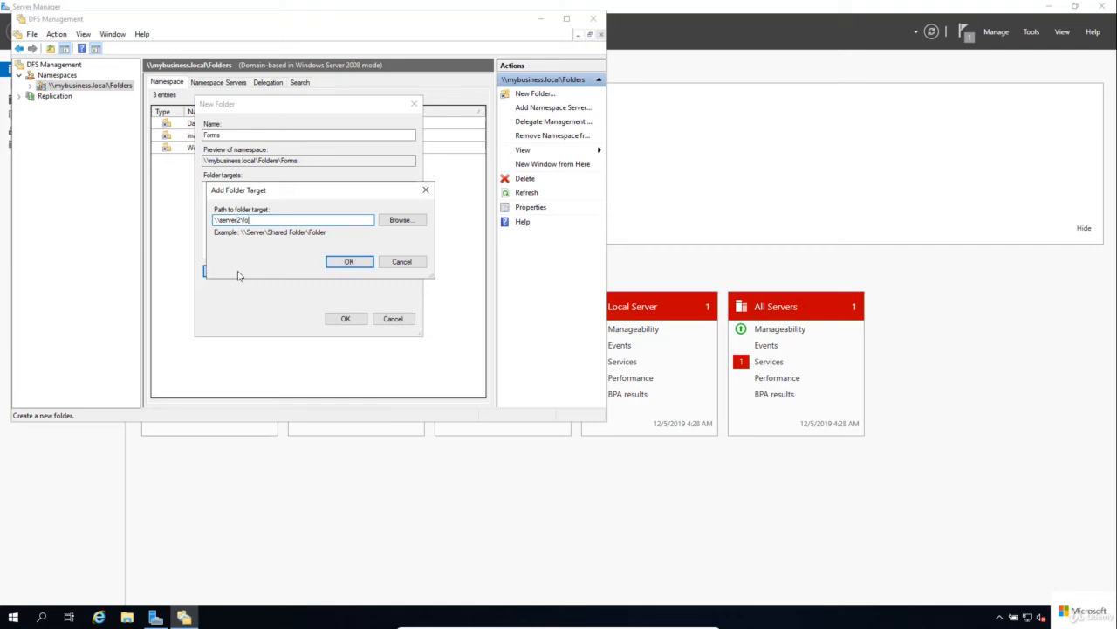
left_click(351, 261)
left_click(354, 318)
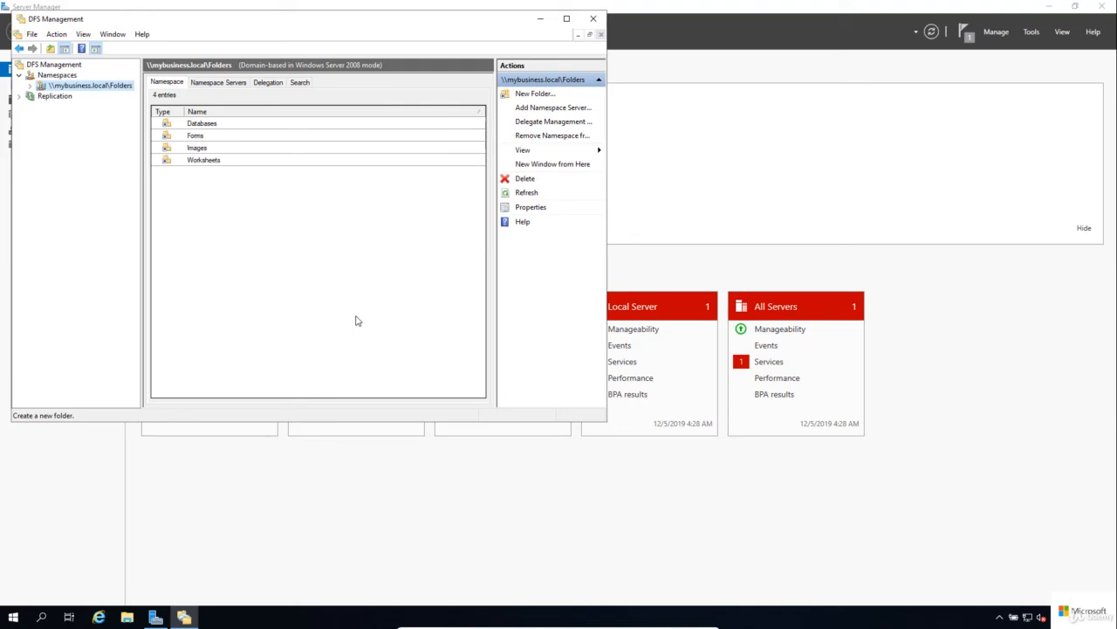
left_click(592, 19)
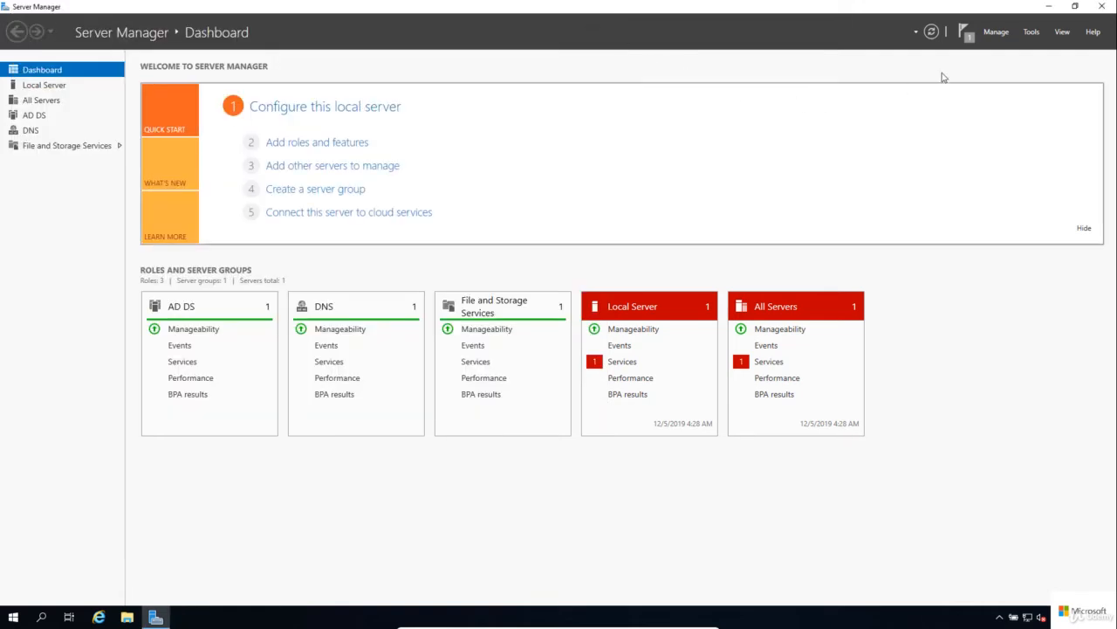
- Open Group Policy Management and create a GPO named DFS - Namespace linked to the mybusiness.local domain
left_click(1031, 32)
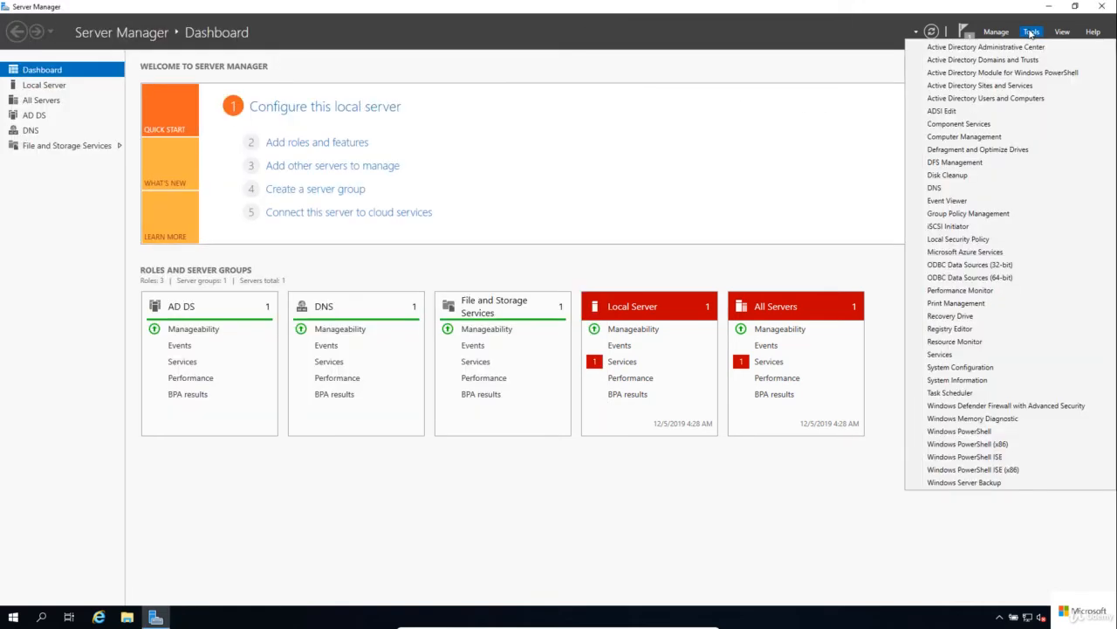
left_click(1018, 214)
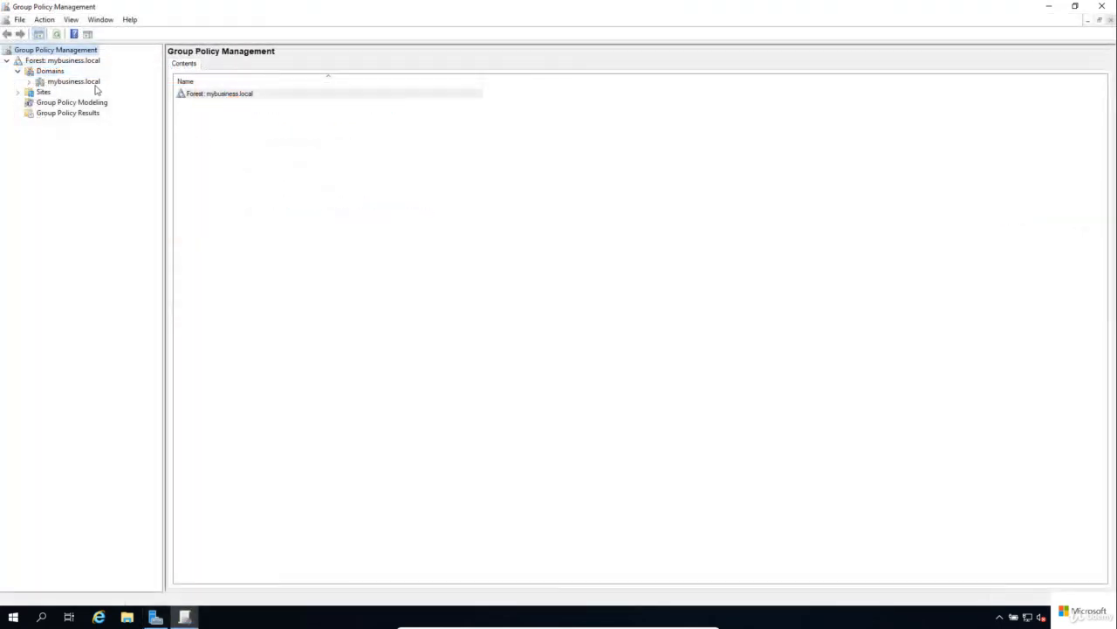
right_click(92, 83)
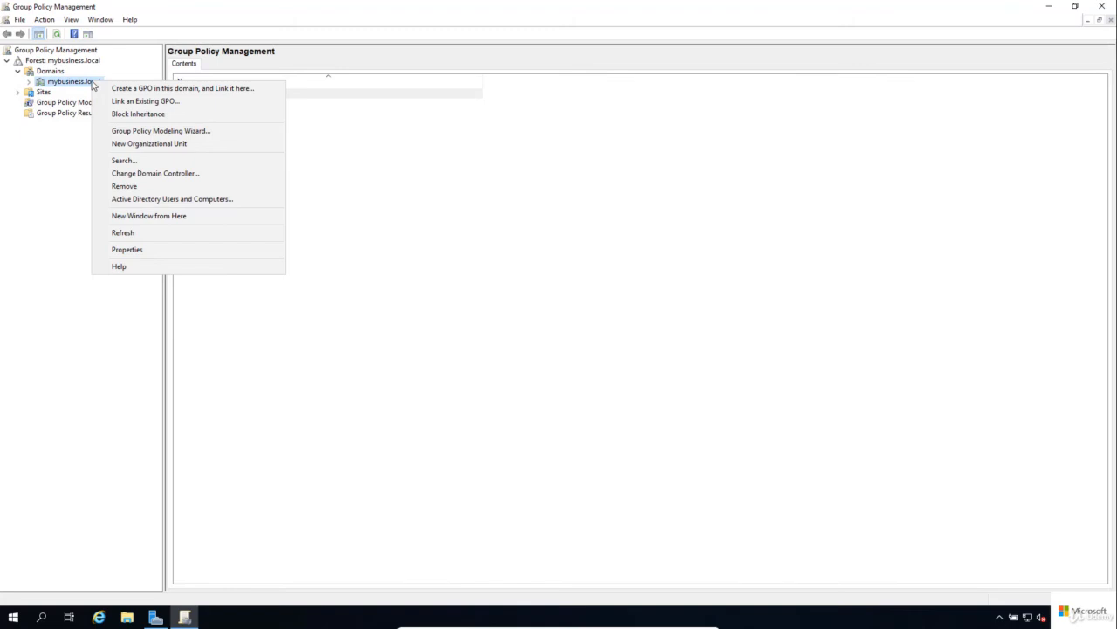
left_click(260, 91)
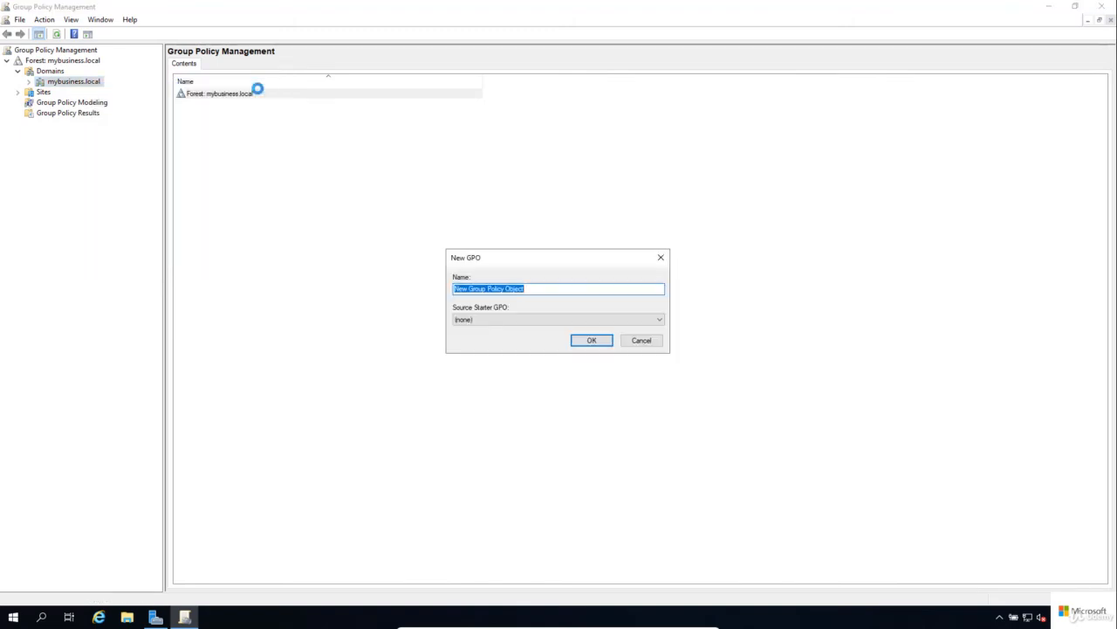
type("DFS - Namespace")
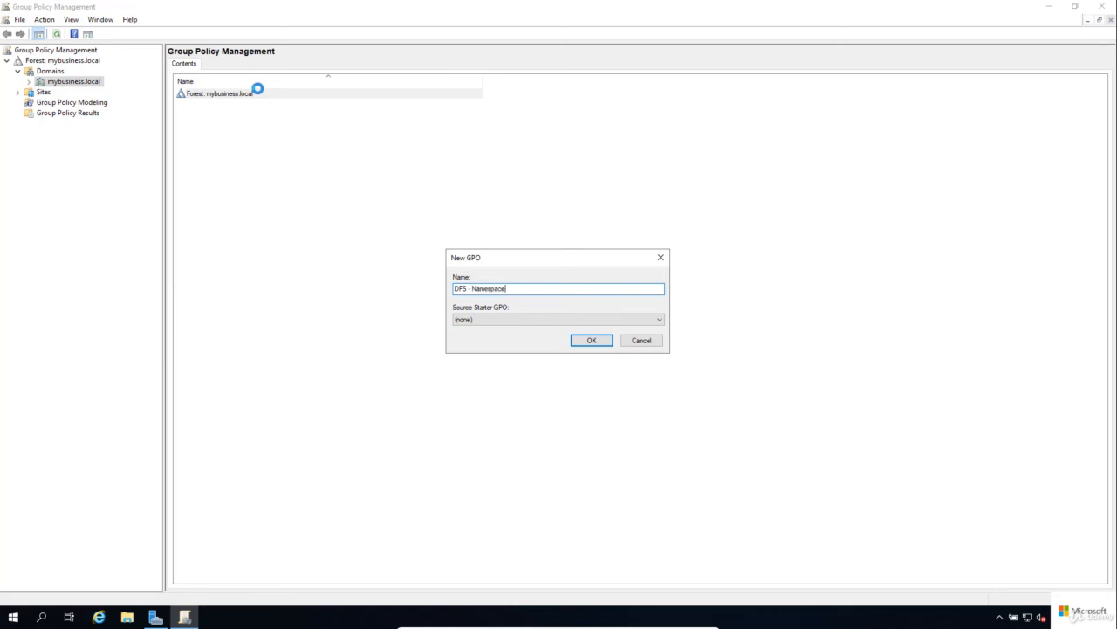
left_click(593, 341)
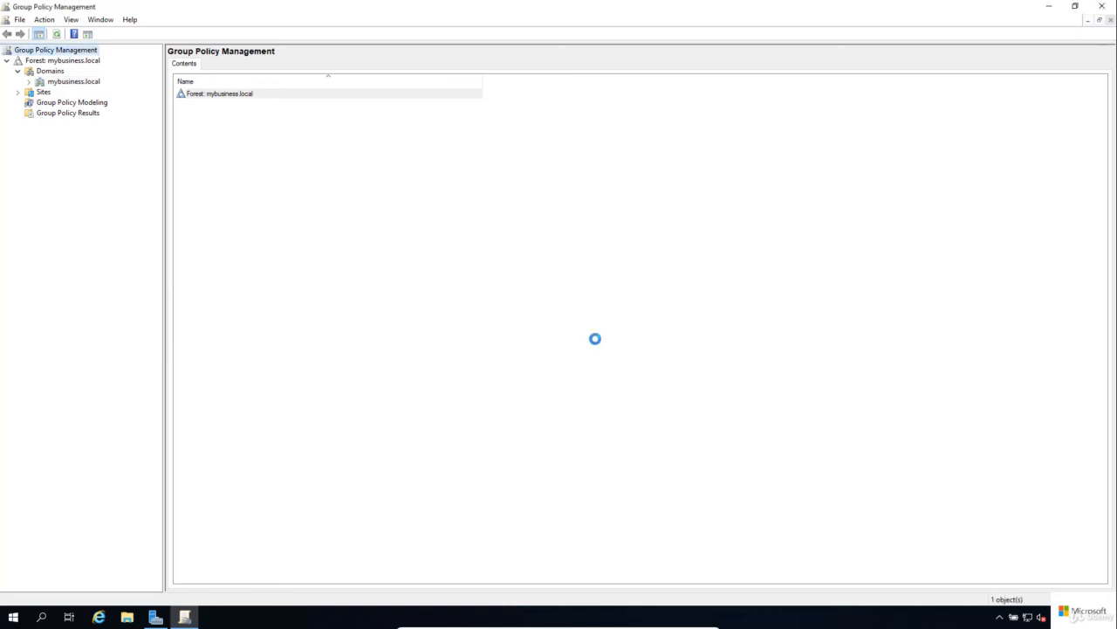
- Open the DFS - Namespace GPO for editing and go to the Drive Maps preferences under User Configuration
left_click(29, 81)
right_click(105, 104)
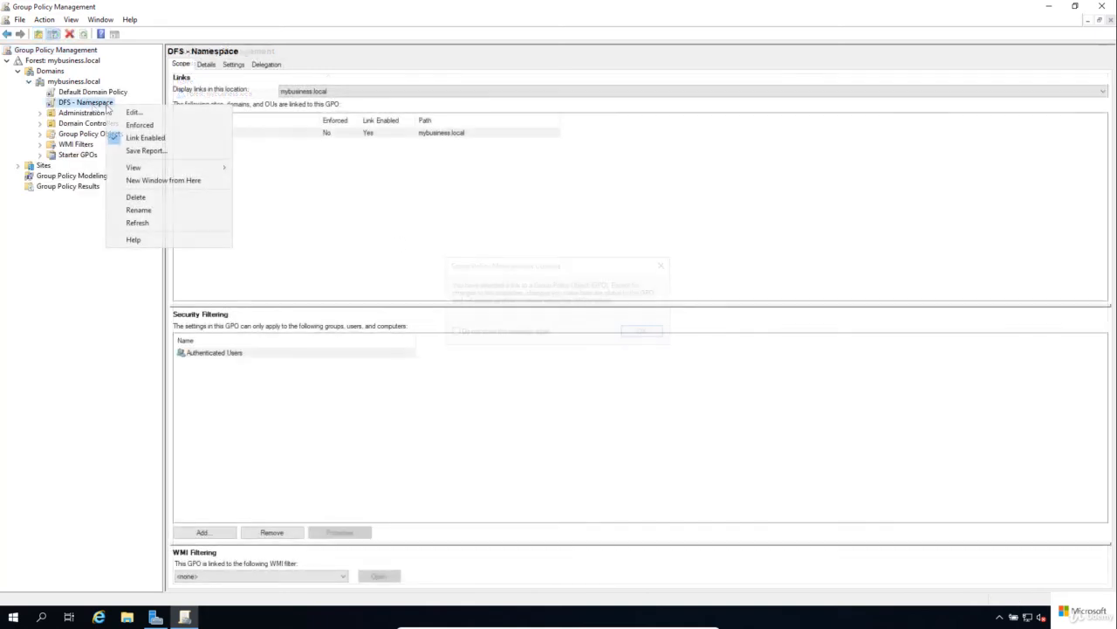
left_click(133, 112)
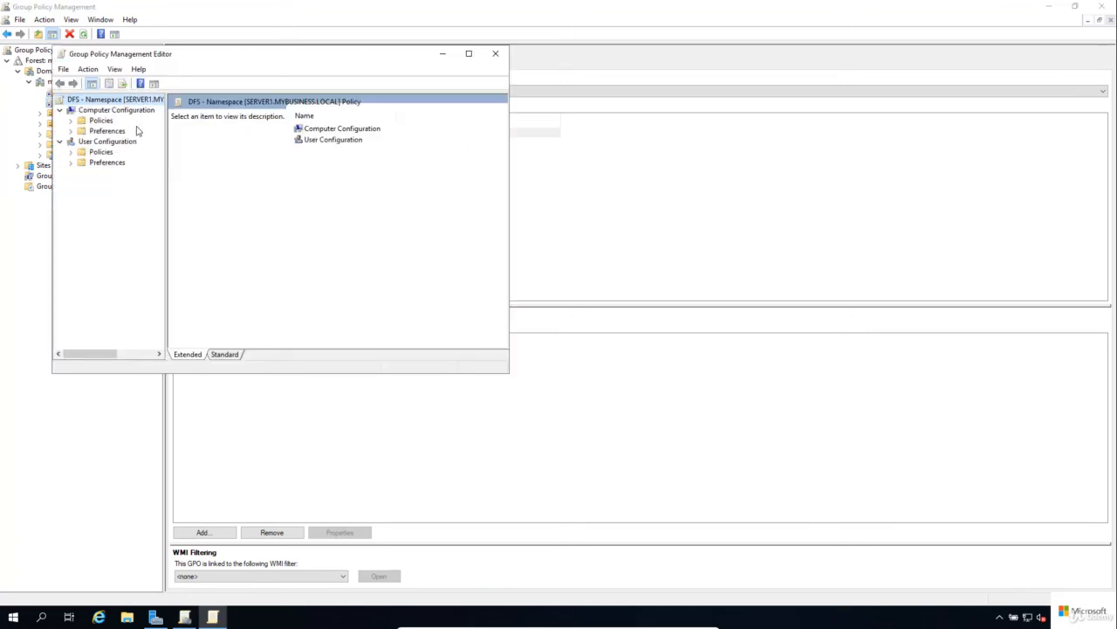
left_click(71, 164)
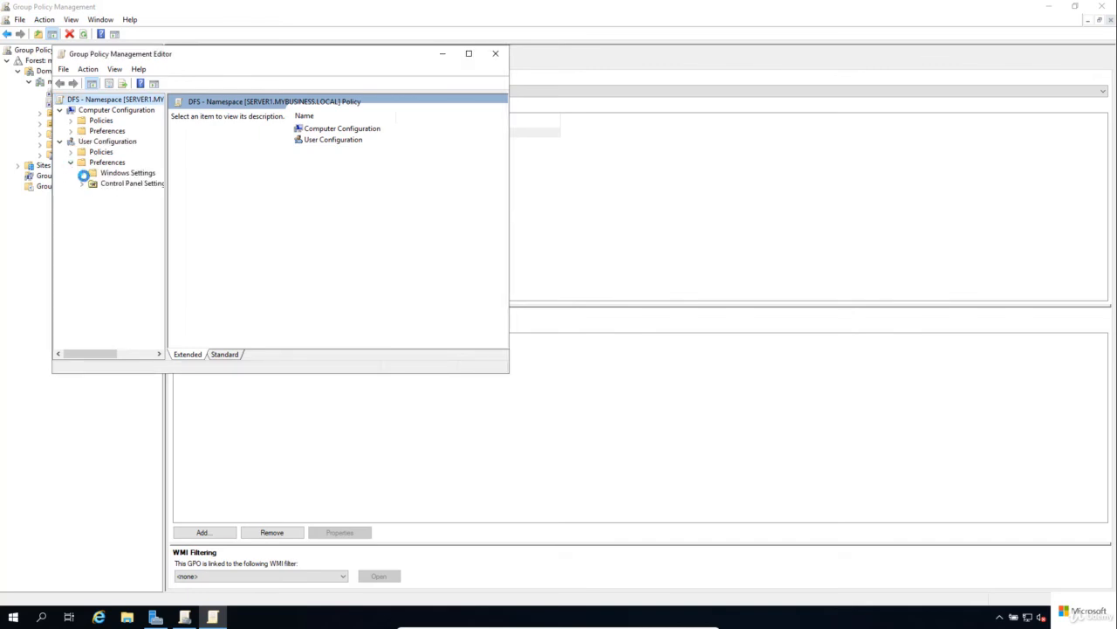
left_click(82, 174)
left_click(131, 194)
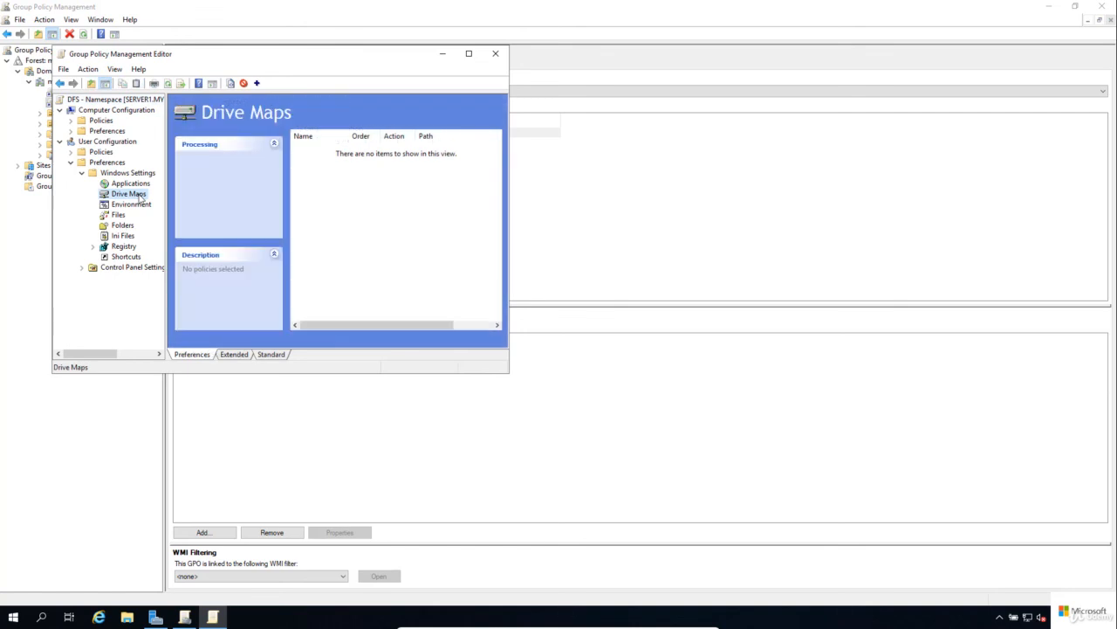
- Start a new mapped drive with the Update action and set its location to \\mybusiness.local\Folders
right_click(410, 218)
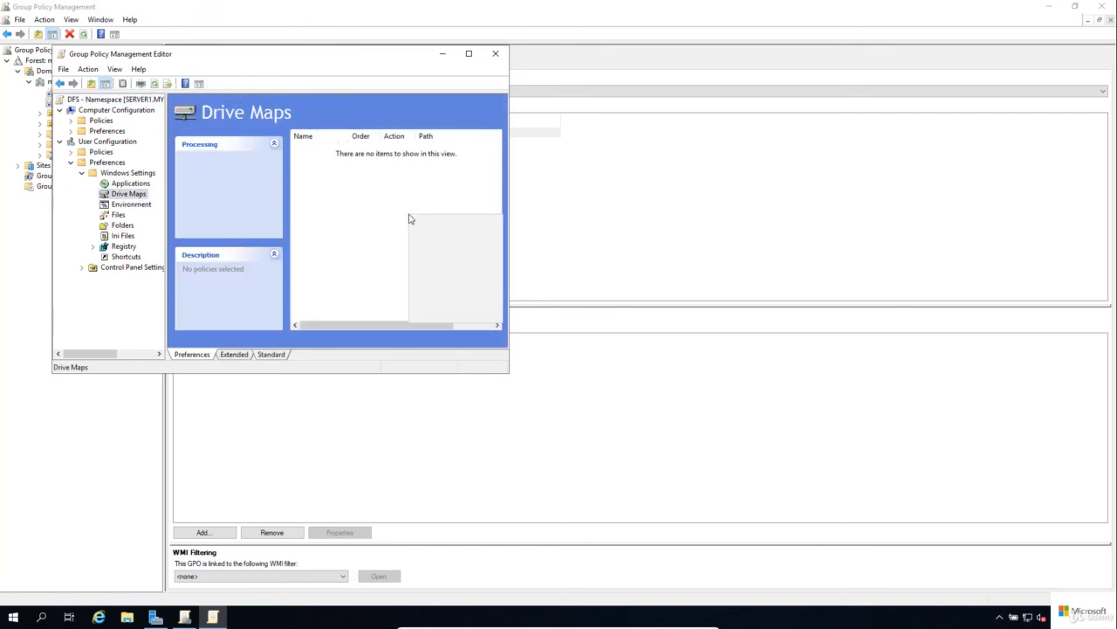
mouse_move(439, 225)
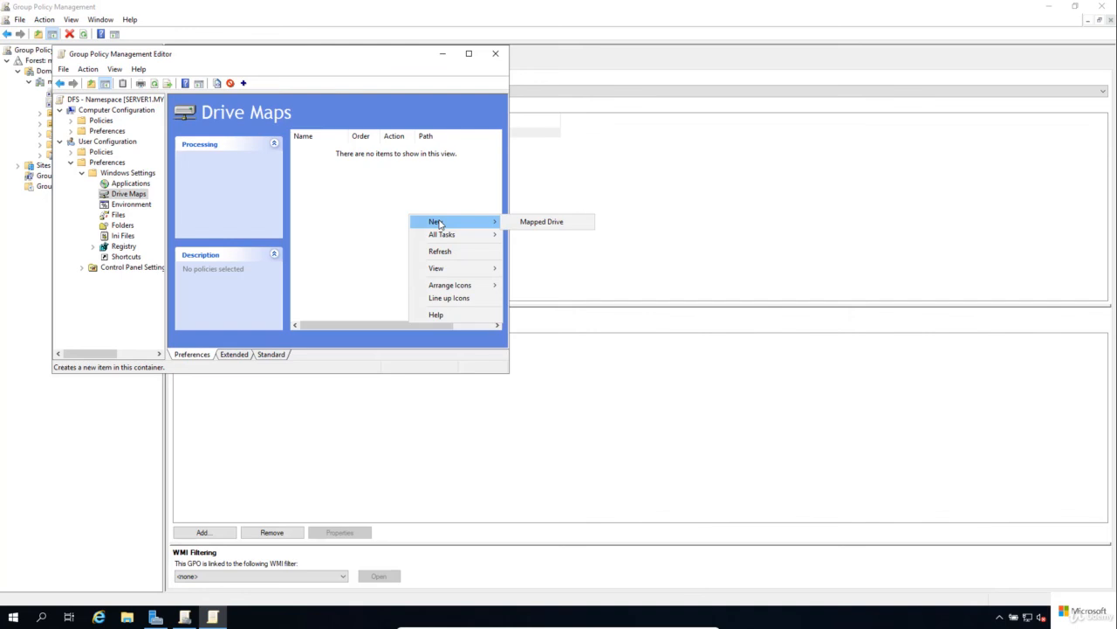
left_click(526, 223)
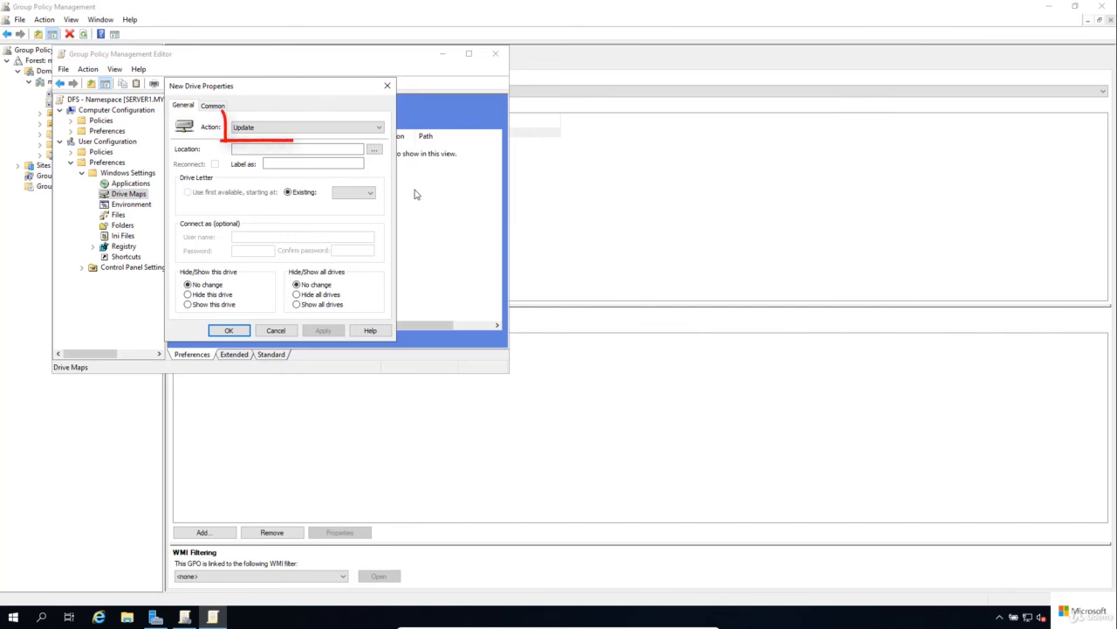
left_click(347, 150)
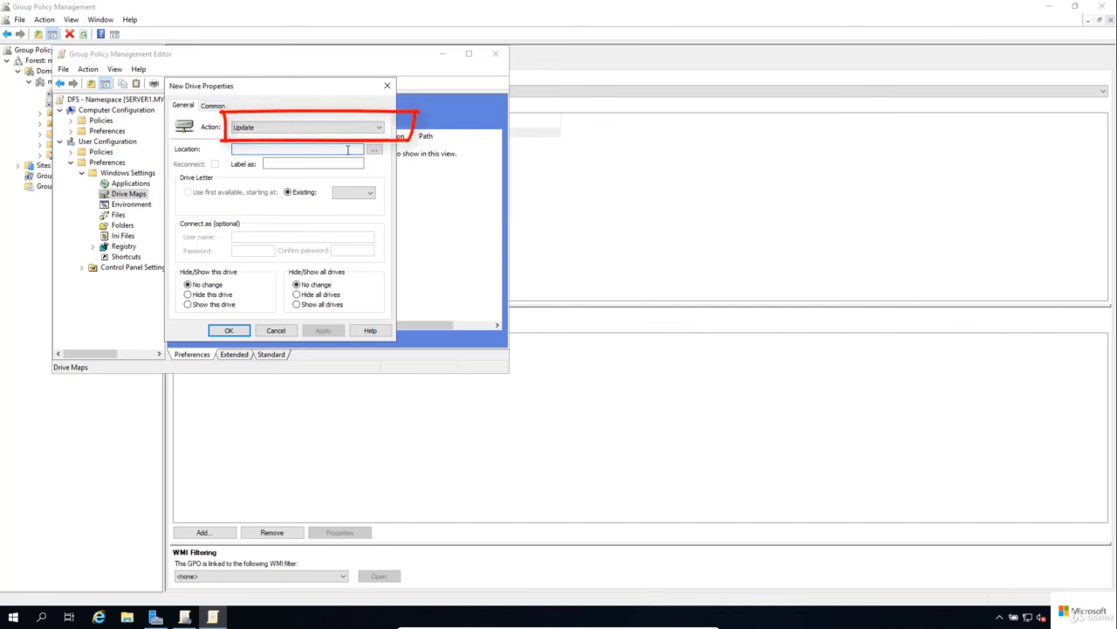
type("\\\\")
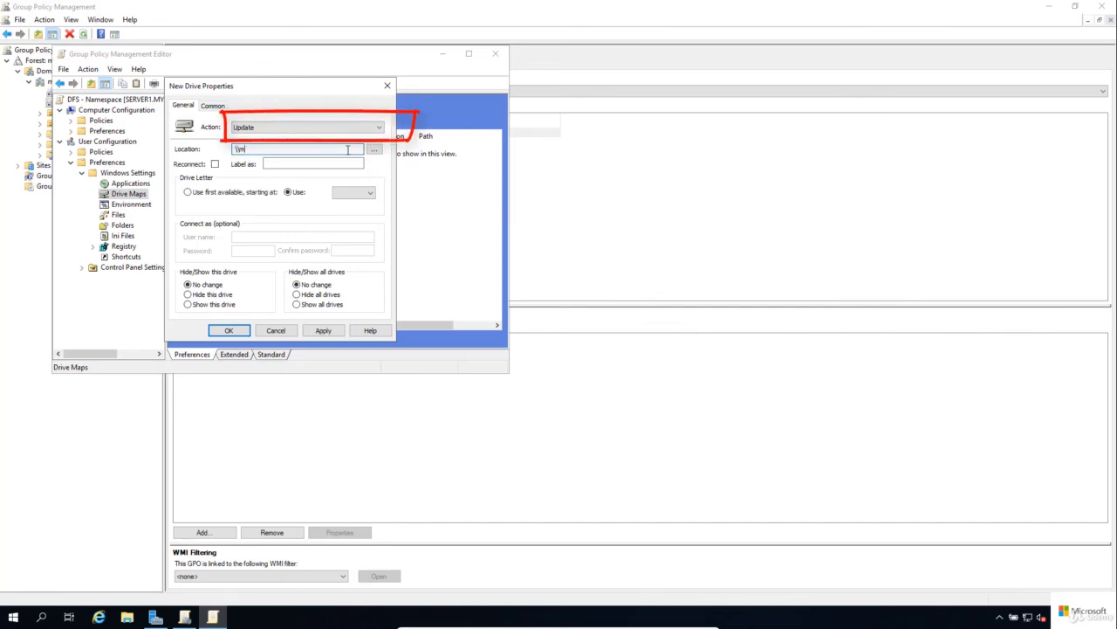
type("mybusiness")
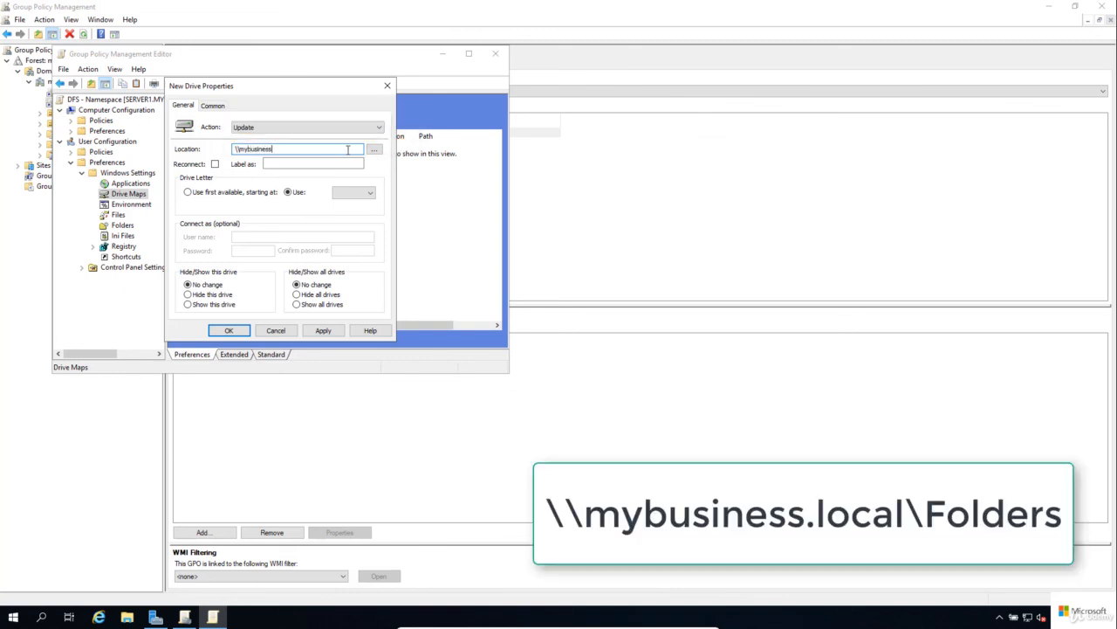
type(".local\\Folders")
- Enable Reconnect, label the mapped drive Folders, assign it drive letter R, and save it before closing the policy editor
left_click(215, 165)
left_click(286, 165)
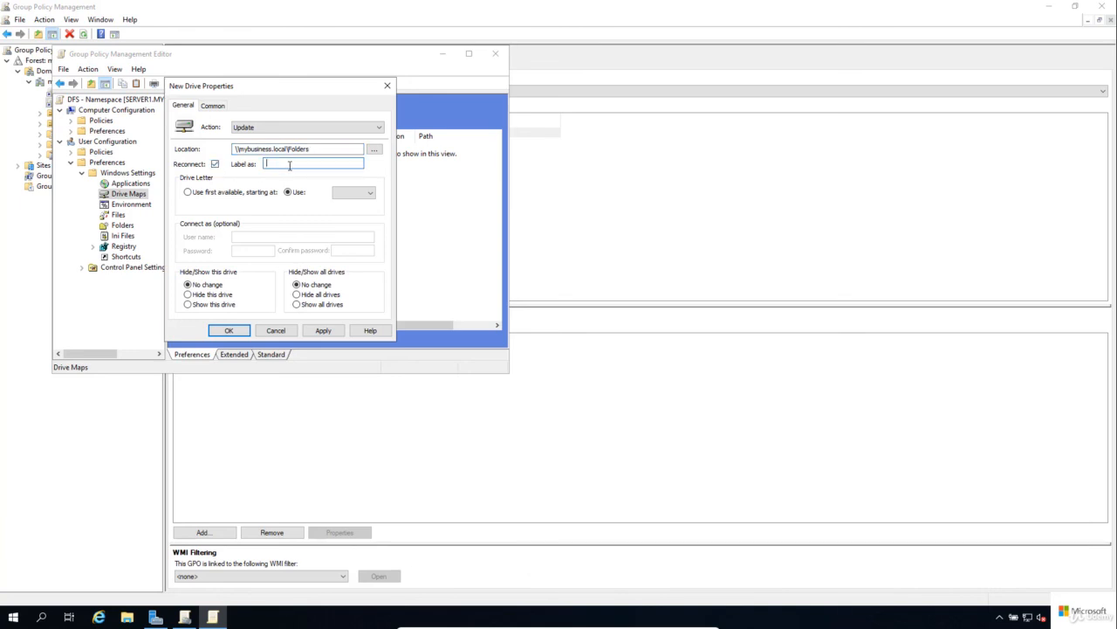
type("Folders")
left_click(366, 194)
left_click_drag(371, 223, 371, 262)
left_click(348, 284)
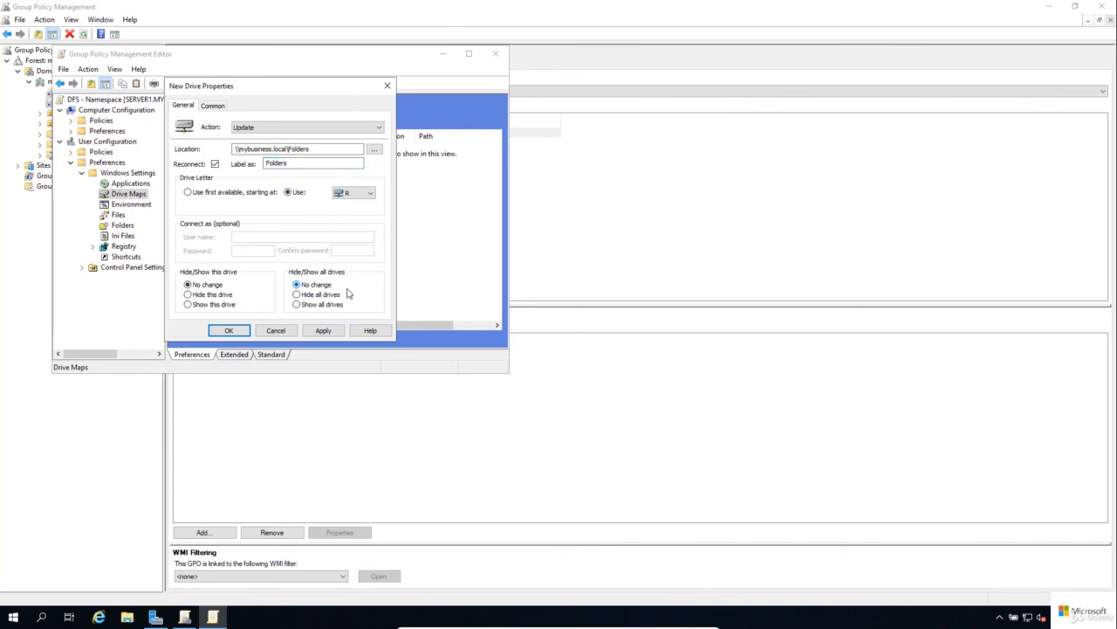
left_click(232, 331)
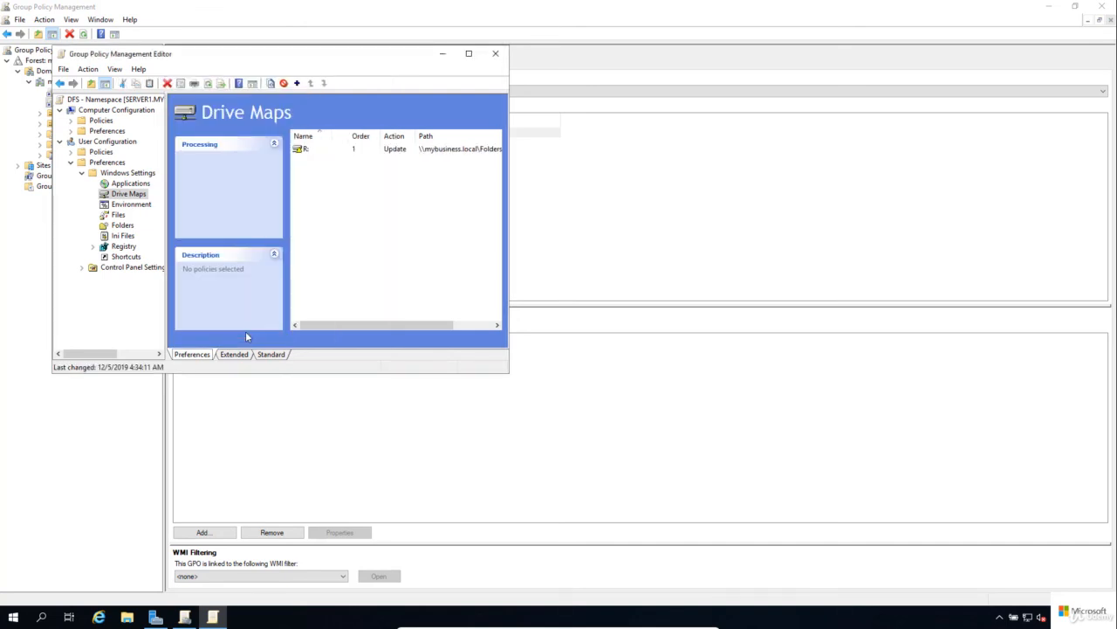
left_click(495, 53)
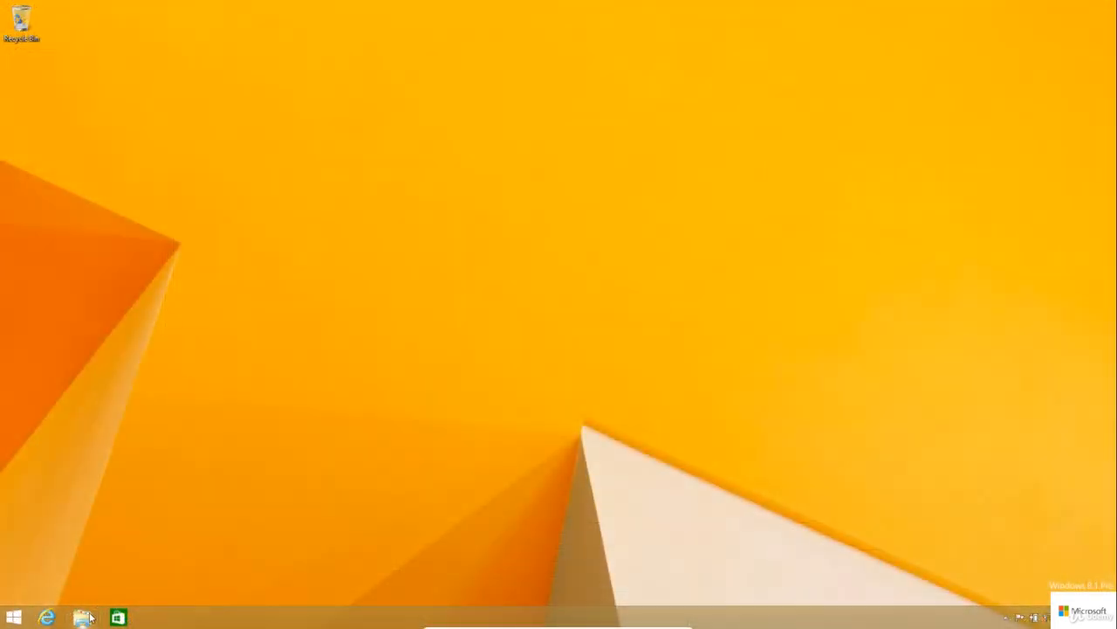
- On the Windows 8.1 client, open the mapped Folders (R:) drive and create a new text document in its Databases folder
left_click(88, 617)
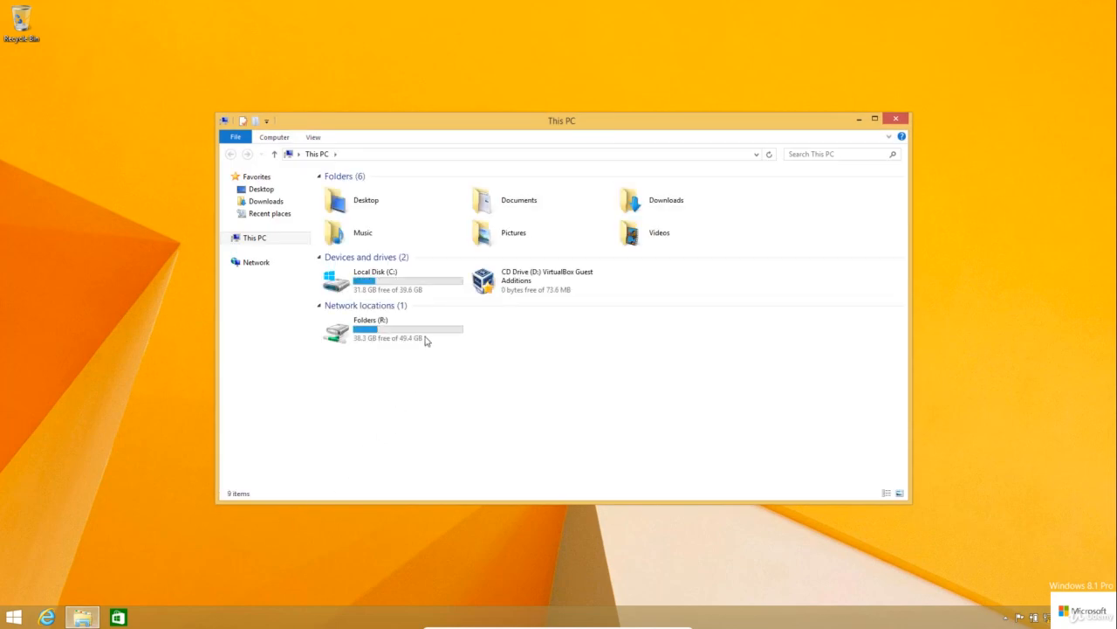
double_click(428, 338)
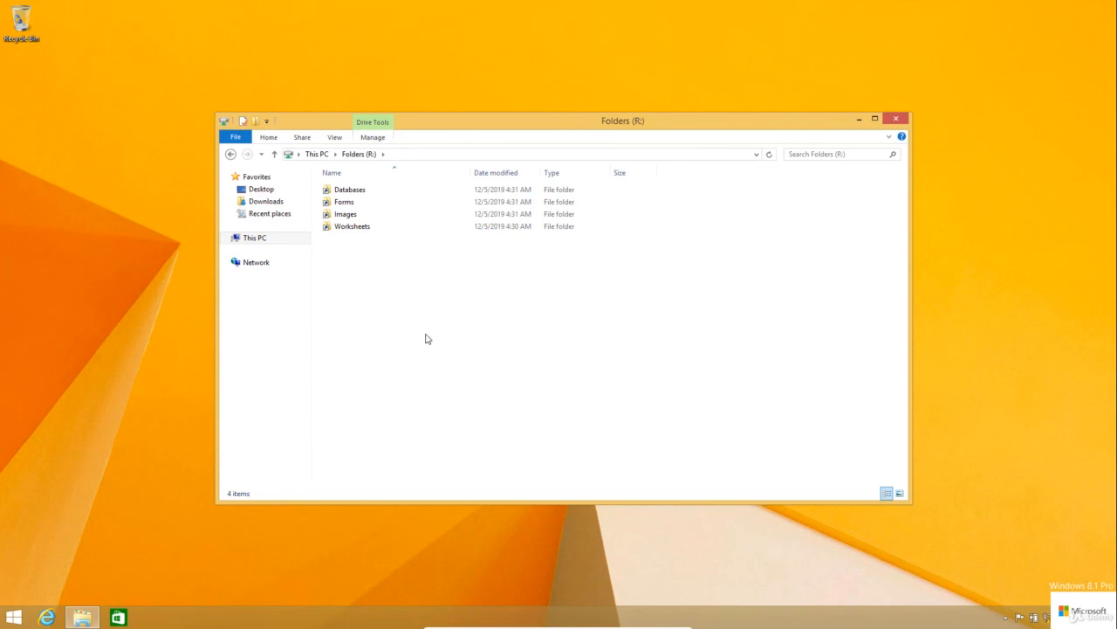
double_click(350, 189)
right_click(411, 252)
mouse_move(445, 358)
left_click(578, 439)
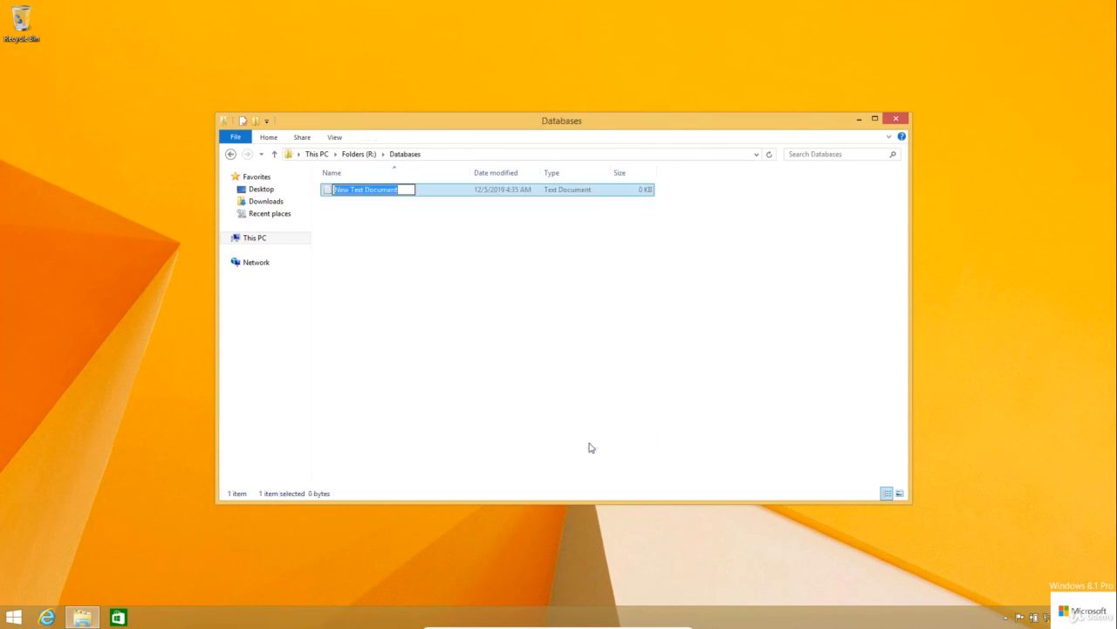